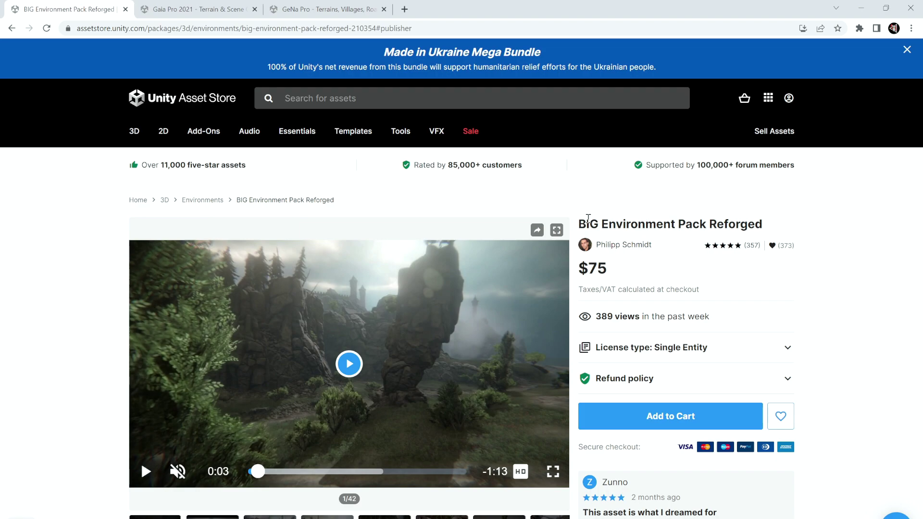
# View the Gaia Pro 2021 and GeNa Pro product pages on the Unity Asset Store.
pyautogui.click(222, 12)
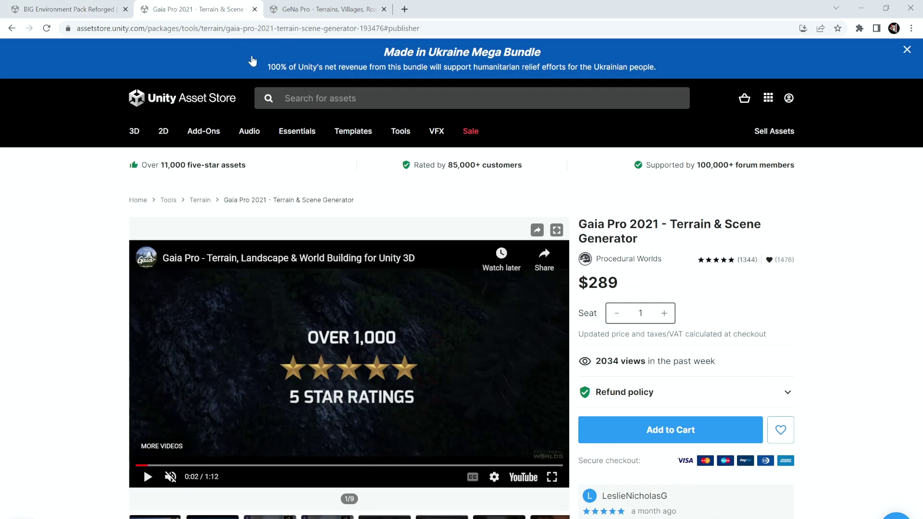
pyautogui.click(303, 6)
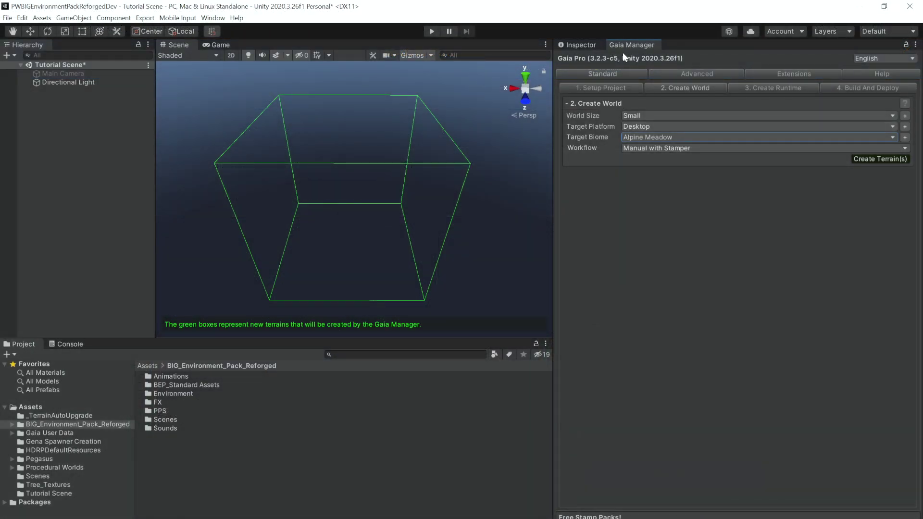
# Switch to Unity and create a small desktop terrain with the BEPR biome, using the Manual with Stamper workflow.
pyautogui.click(627, 137)
pyautogui.click(640, 162)
pyautogui.click(860, 160)
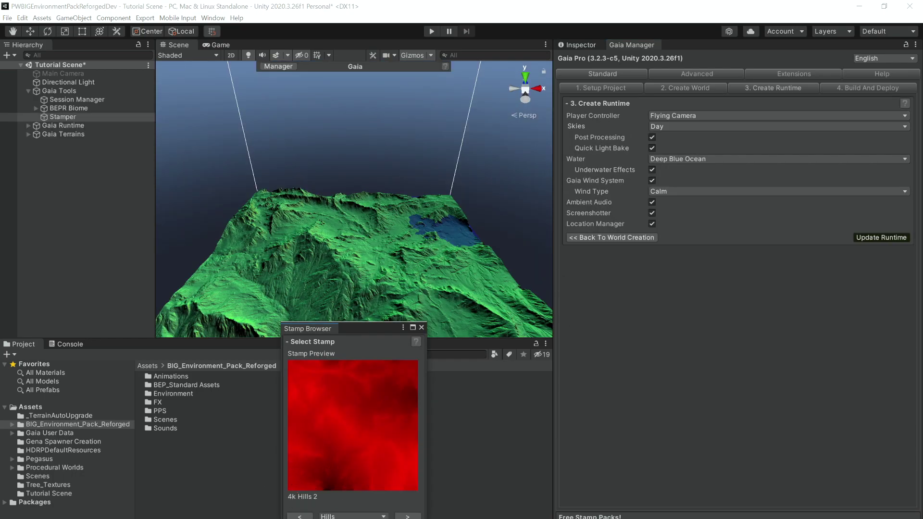
# Stamp the terrain with the 4k Hills 2 stamp in Raise Height mode.
pyautogui.moveTo(363, 271); pyautogui.dragTo(360, 292, button='right')
pyautogui.press('w')
pyautogui.moveTo(356, 205); pyautogui.dragTo(373, 231)
pyautogui.click(580, 45)
pyautogui.click(833, 362)
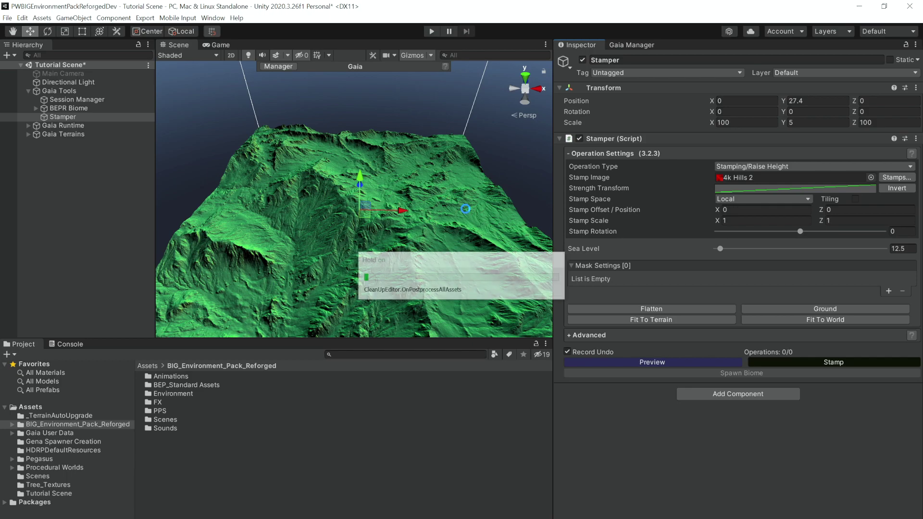
# Add the Gaia runtime components with a Flying Camera, Day skies, Deep Blue Ocean water and Calm wind.
pyautogui.click(620, 44)
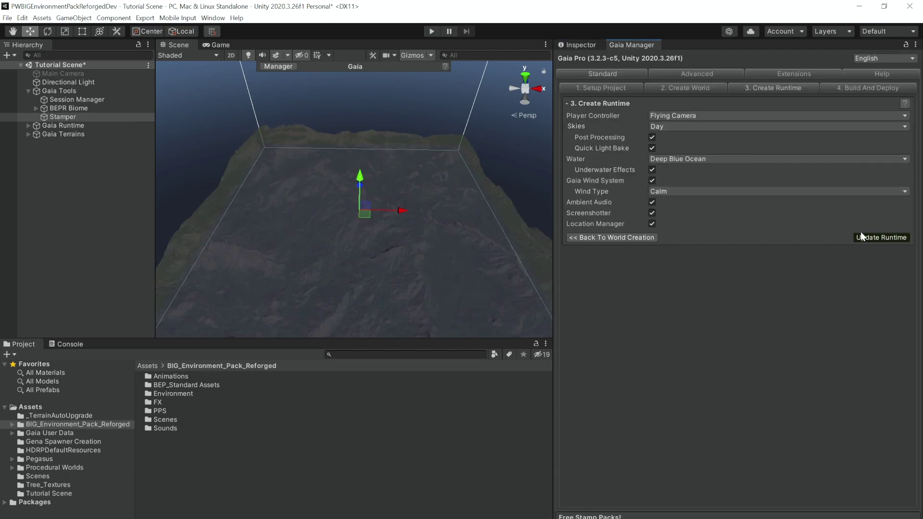
pyautogui.click(871, 238)
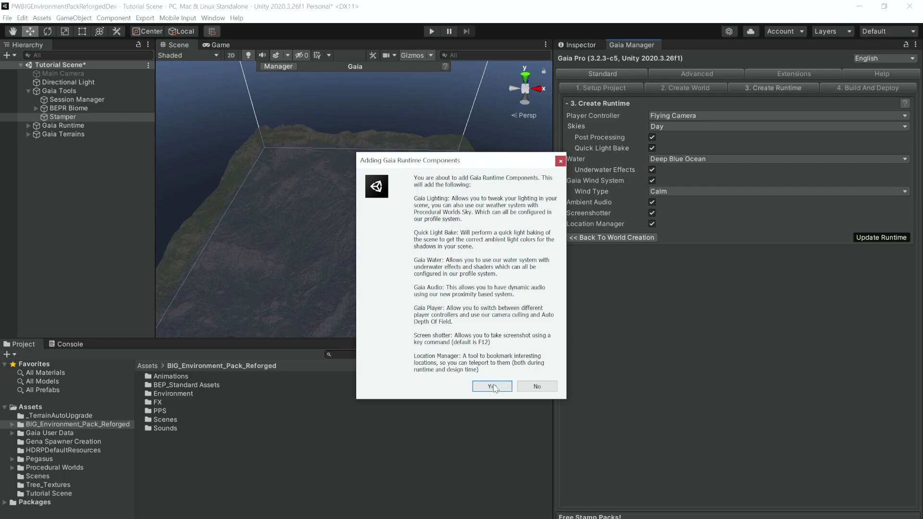
pyautogui.click(491, 386)
pyautogui.moveTo(407, 163); pyautogui.dragTo(462, 74, button='right')
pyautogui.click(102, 160)
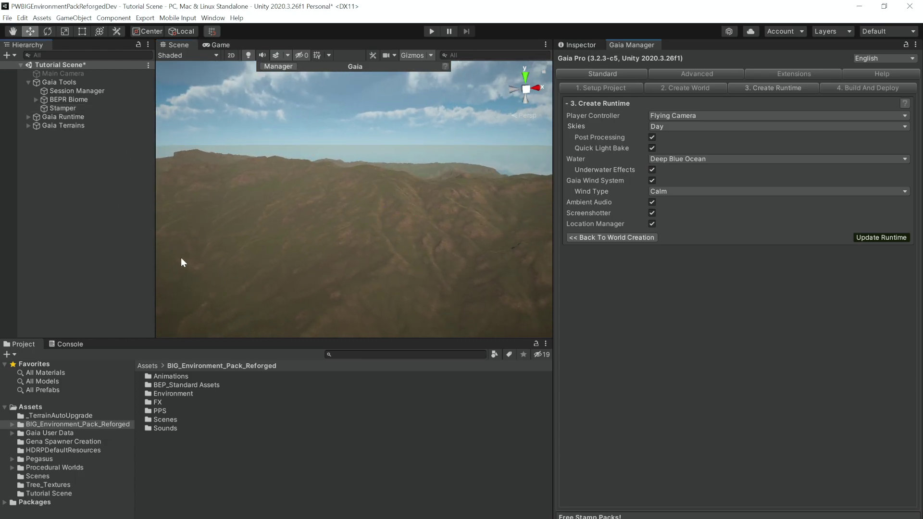
# Open the file browser for loading a lighting profile into the Gaia Lighting object.
pyautogui.click(29, 117)
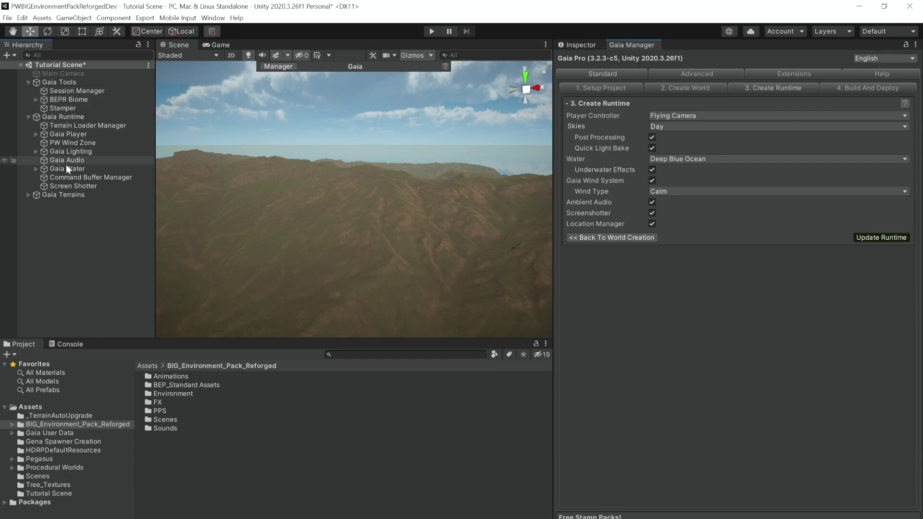
pyautogui.click(56, 152)
pyautogui.click(576, 45)
pyautogui.scroll(-3, 670, 287)
pyautogui.click(574, 502)
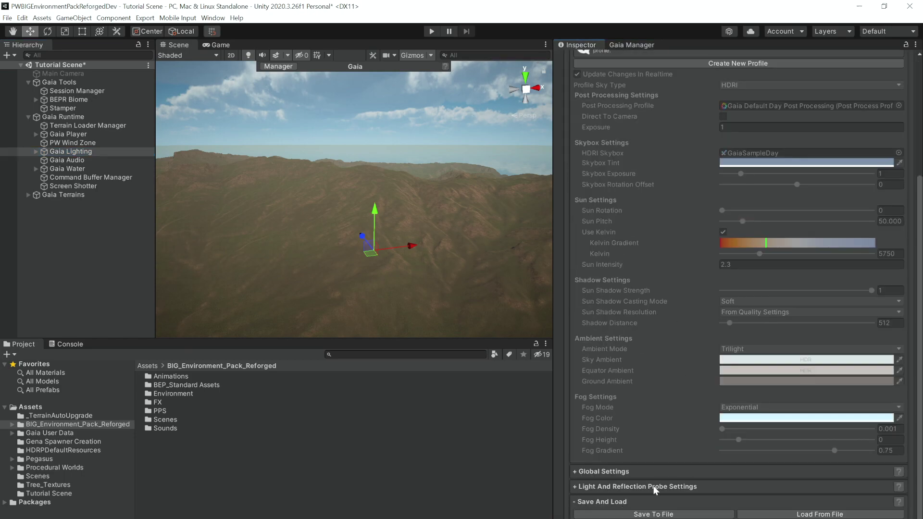
pyautogui.click(759, 514)
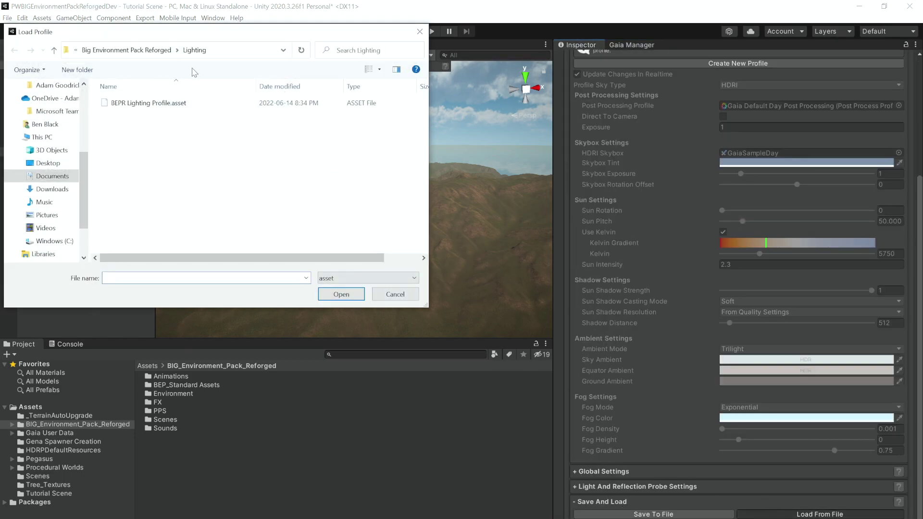
# Load BEPR Lighting Profile.asset from the Big Environment Pack Reforged Lighting folder, overriding the scene's lighting settings.
pyautogui.click(76, 50)
pyautogui.moveTo(92, 51)
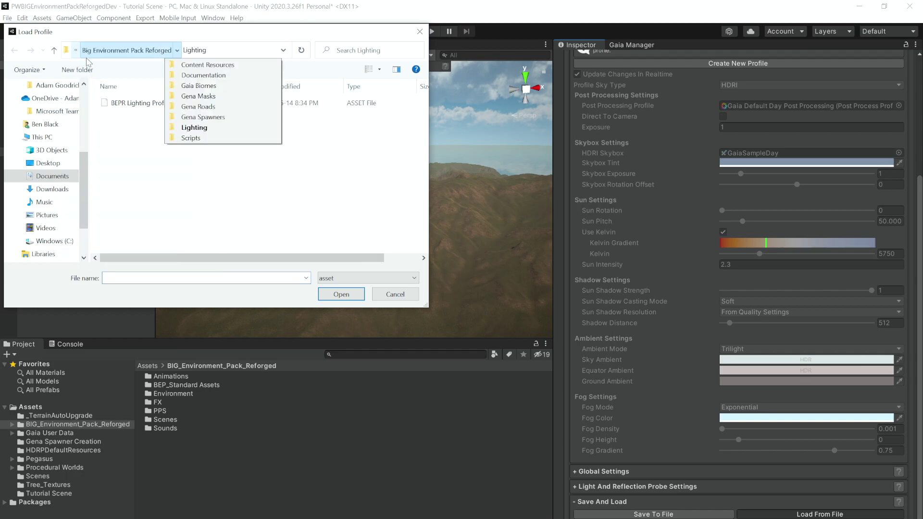
pyautogui.click(87, 85)
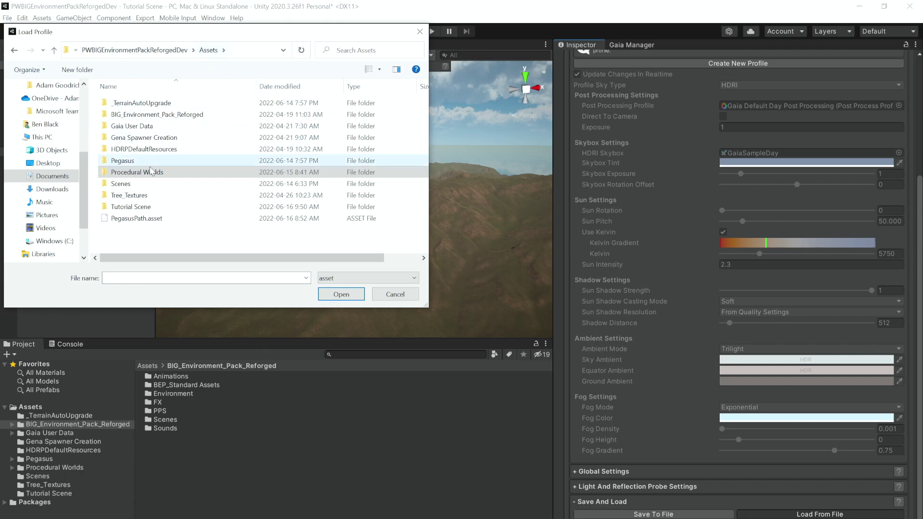
pyautogui.doubleClick(145, 172)
pyautogui.click(129, 102)
pyautogui.doubleClick(129, 103)
pyautogui.doubleClick(143, 105)
pyautogui.click(148, 172)
pyautogui.doubleClick(147, 171)
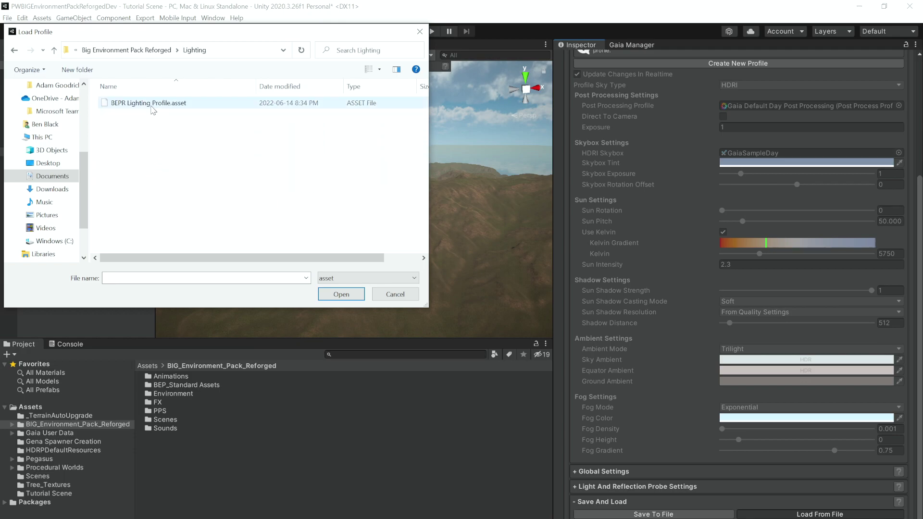
pyautogui.click(150, 104)
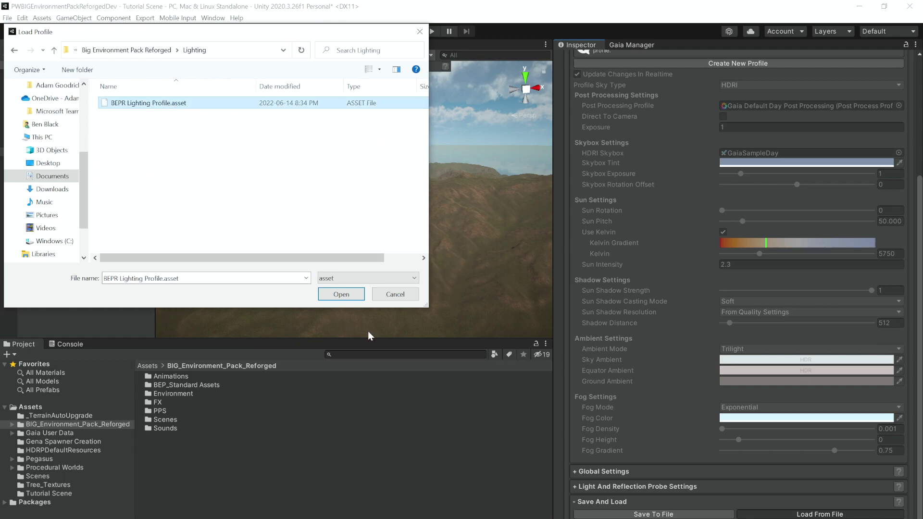
pyautogui.click(344, 297)
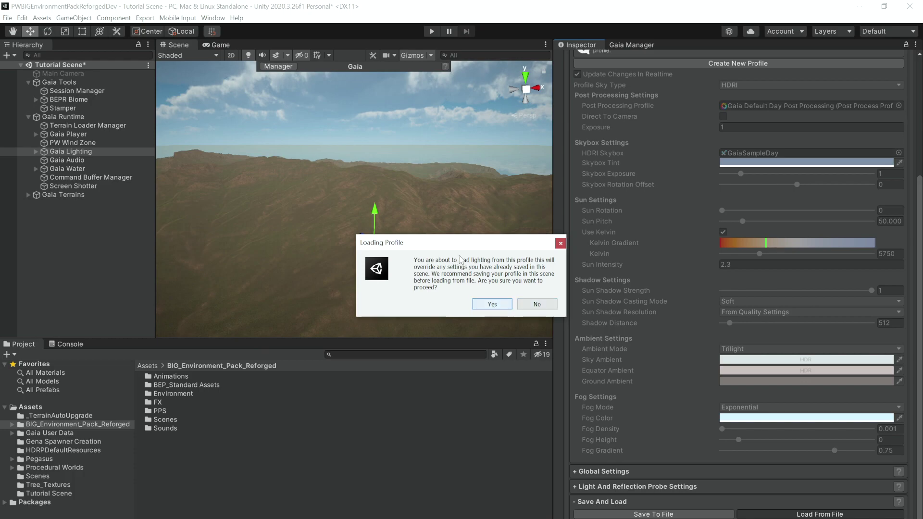
pyautogui.click(492, 304)
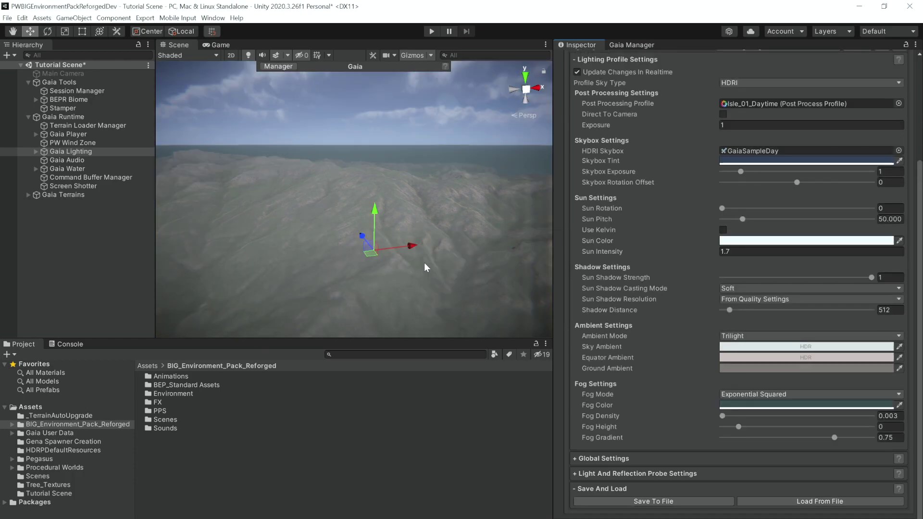
# Examine the relit terrain from several directions in a slightly widened Scene view.
pyautogui.click(132, 226)
pyautogui.moveTo(218, 220); pyautogui.dragTo(408, 218, button='right')
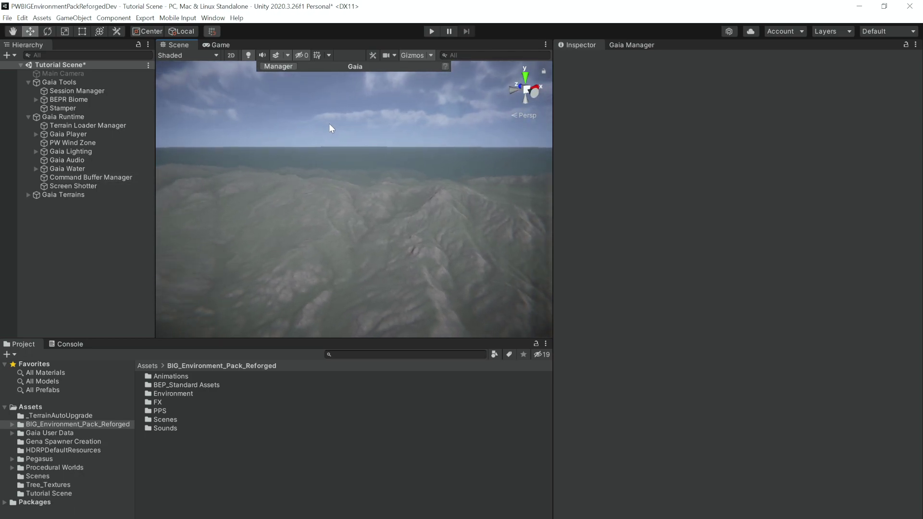
pyautogui.moveTo(398, 163); pyautogui.dragTo(308, 146, button='right')
pyautogui.moveTo(155, 223); pyautogui.dragTo(143, 223)
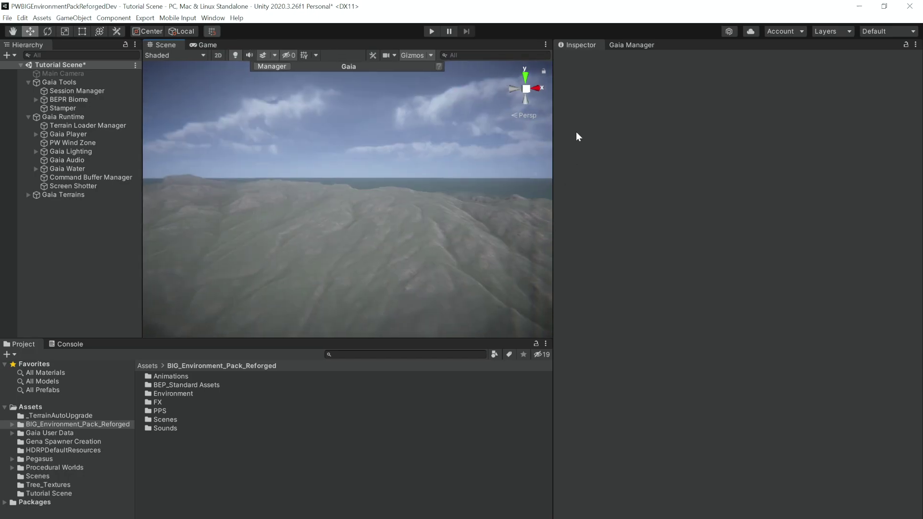
pyautogui.moveTo(316, 162); pyautogui.dragTo(327, 216, button='right')
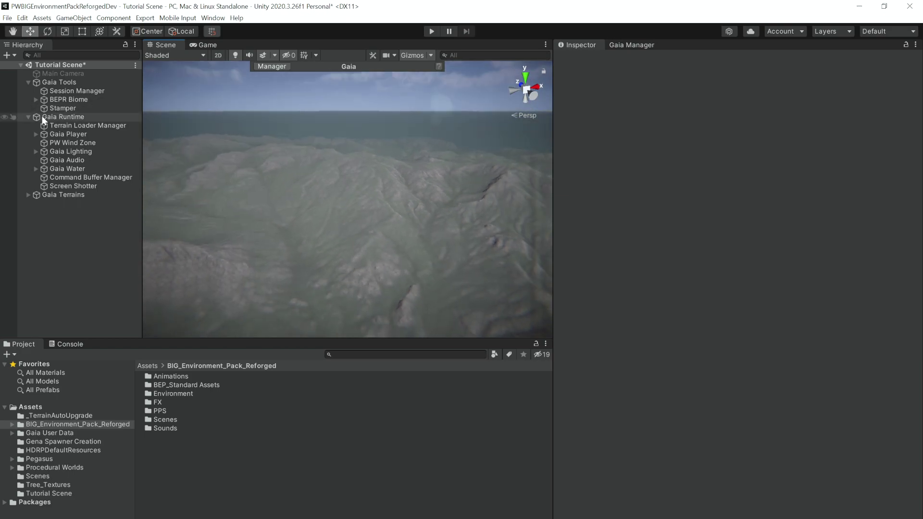
pyautogui.click(48, 101)
pyautogui.click(86, 234)
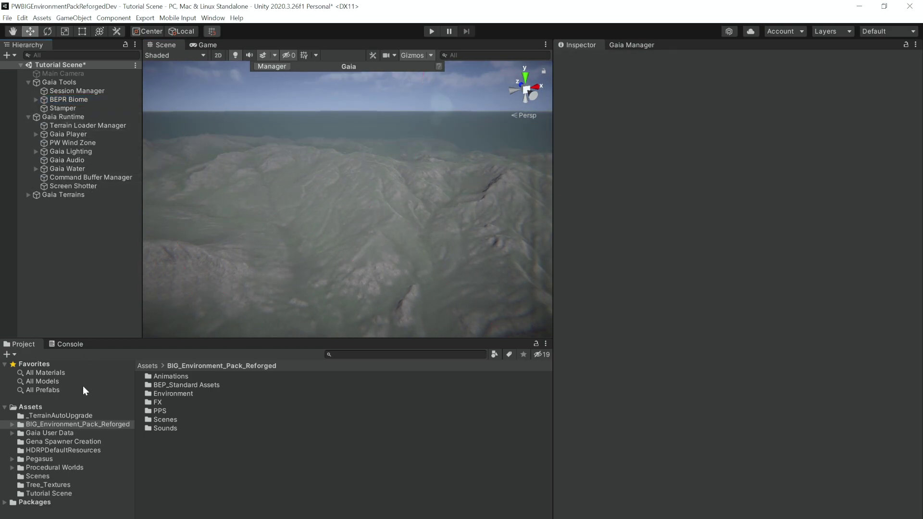
# Open the Gena Spawners folder of the Big Environment Pack Reforged content pack in the project's Procedural Worlds assets.
pyautogui.click(48, 467)
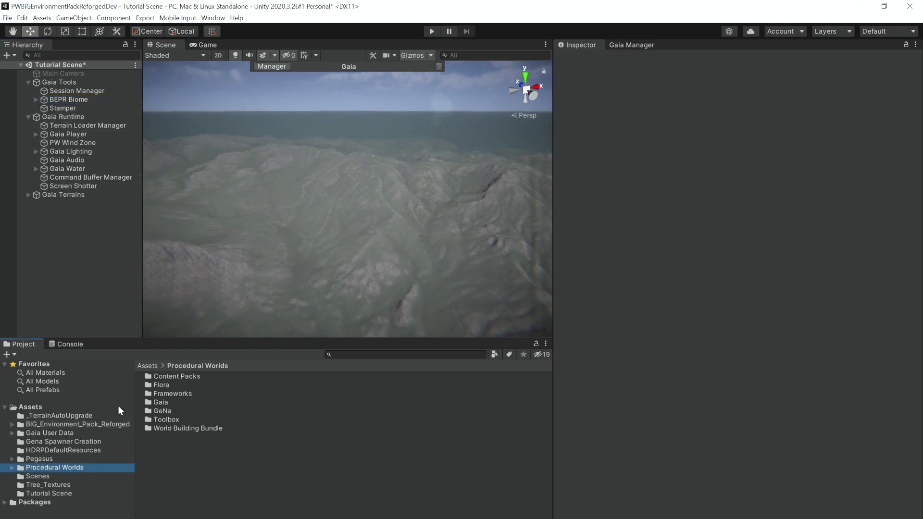
pyautogui.doubleClick(168, 375)
pyautogui.click(166, 374)
pyautogui.doubleClick(166, 375)
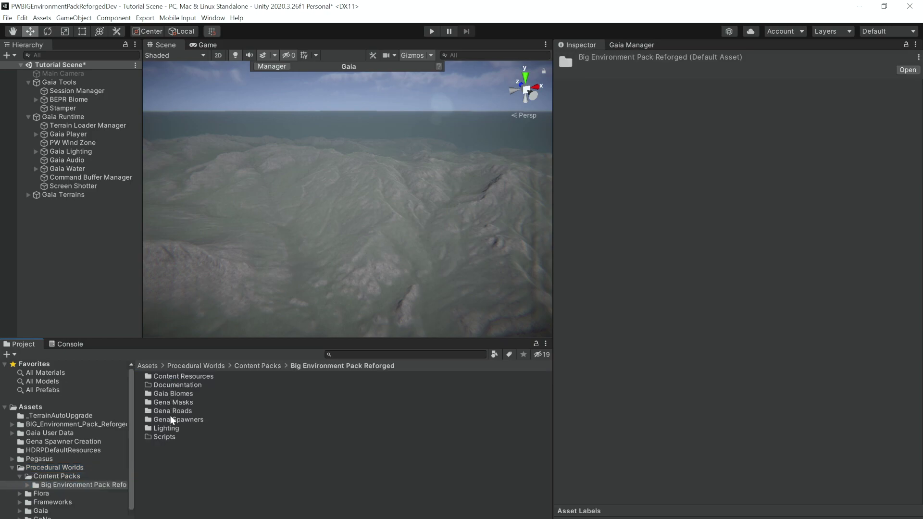
pyautogui.click(170, 419)
pyautogui.doubleClick(170, 419)
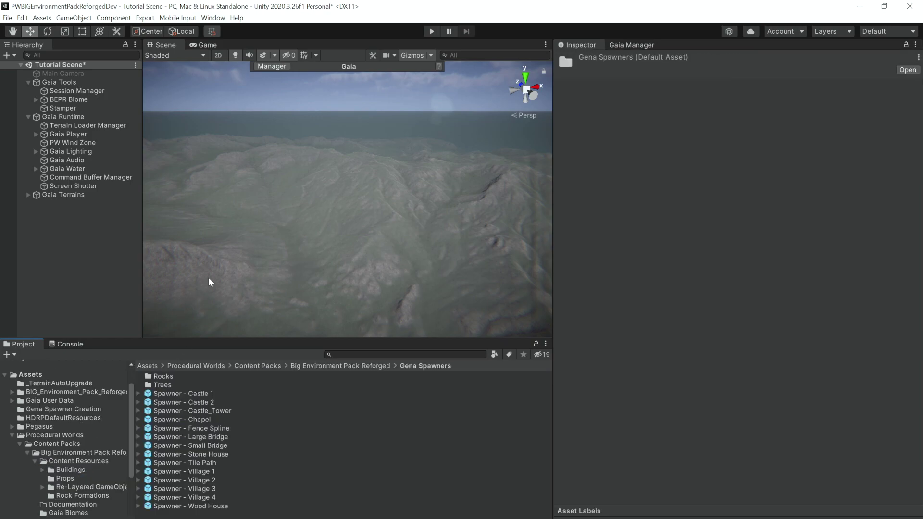
# Add the Castle 1, Large Bridge and Wood House spawners to the scene hierarchy.
pyautogui.keyDown('alt'); pyautogui.moveTo(209, 277); pyautogui.dragTo(586, 290); pyautogui.keyUp('alt')
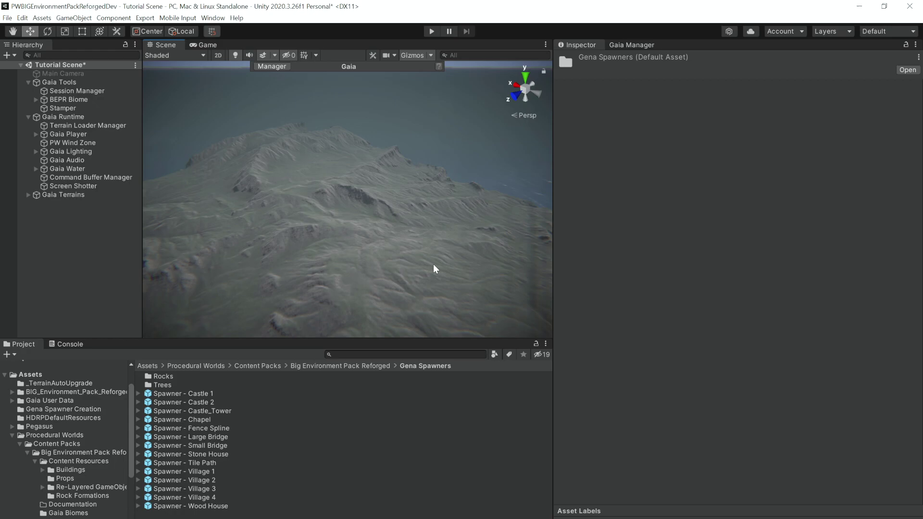
pyautogui.keyDown('alt'); pyautogui.moveTo(335, 253); pyautogui.dragTo(424, 258); pyautogui.keyUp('alt')
pyautogui.moveTo(187, 394); pyautogui.dragTo(79, 274)
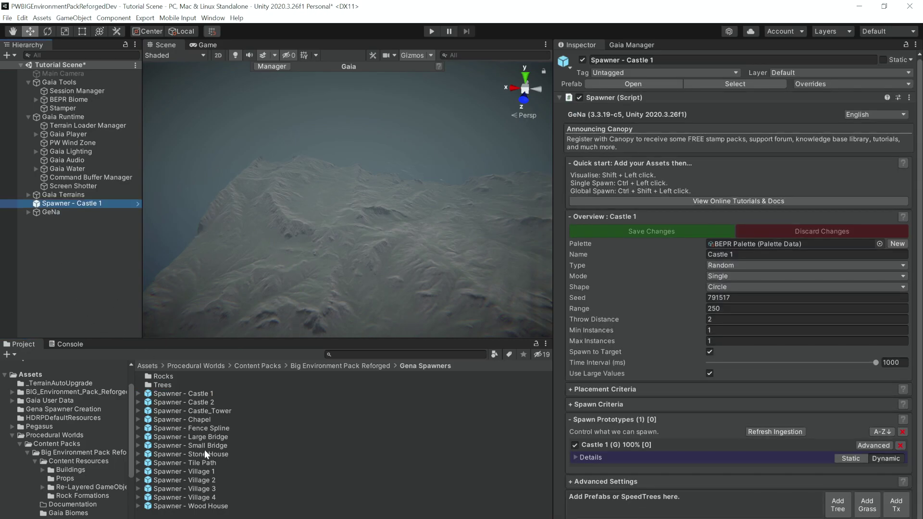
pyautogui.moveTo(192, 437); pyautogui.dragTo(96, 317)
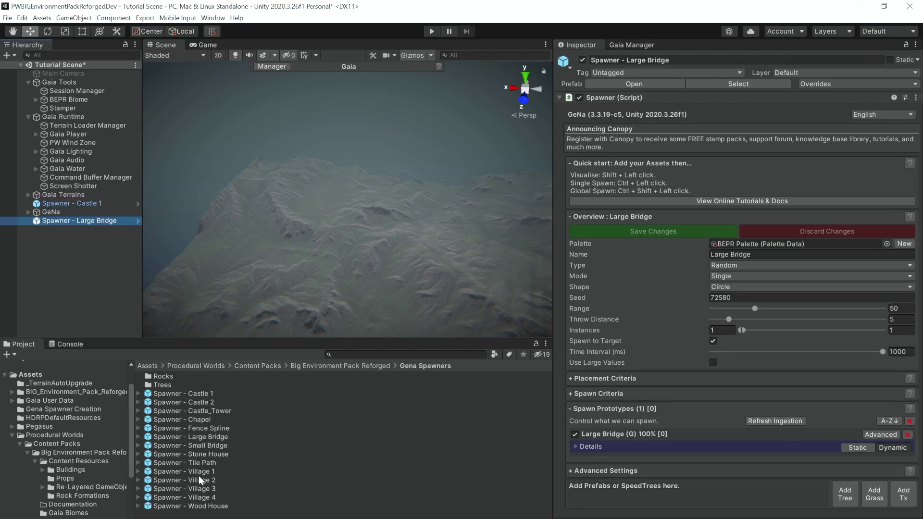
pyautogui.moveTo(210, 502); pyautogui.dragTo(118, 322)
# Add the Crater, Large Rock Formation 1 and Large Rock Formation 2 spawners from the Rocks folder to the scene.
pyautogui.doubleClick(164, 377)
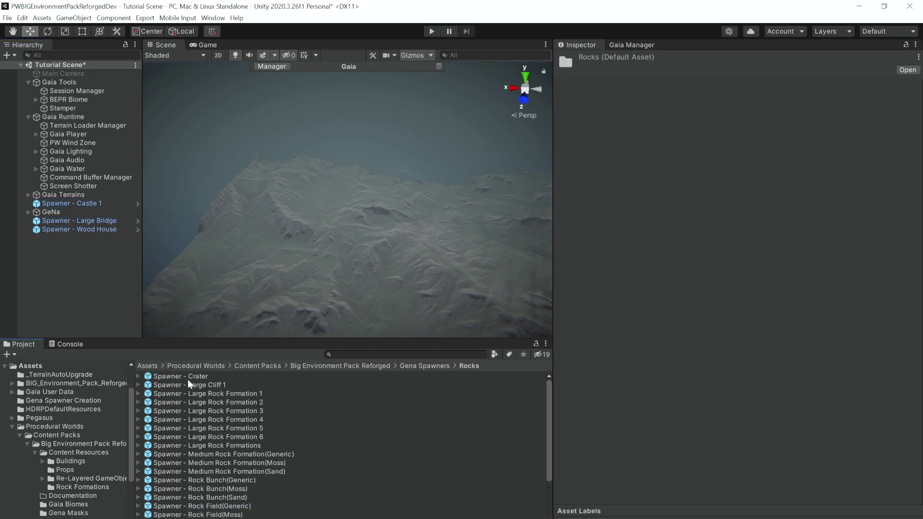
pyautogui.moveTo(188, 379); pyautogui.dragTo(114, 290)
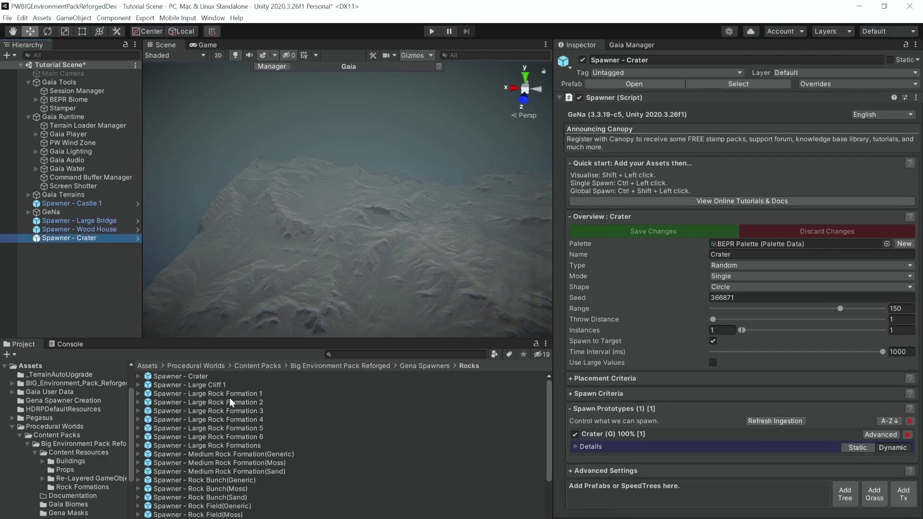
pyautogui.click(231, 394)
pyautogui.moveTo(231, 395); pyautogui.dragTo(81, 294)
pyautogui.click(227, 404)
pyautogui.moveTo(227, 404); pyautogui.dragTo(49, 295)
# Add the Small Cliff and Small Cliff 2 rock spawners to the scene hierarchy.
pyautogui.scroll(-3, 223, 442)
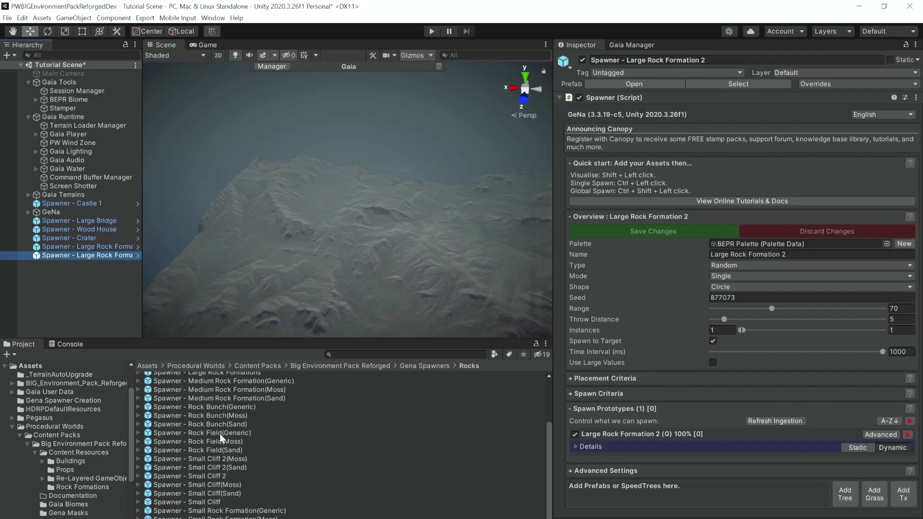
pyautogui.scroll(2, 220, 428)
pyautogui.scroll(-2, 217, 480)
pyautogui.moveTo(220, 503); pyautogui.dragTo(77, 299)
pyautogui.moveTo(219, 478); pyautogui.dragTo(139, 310)
pyautogui.click(109, 319)
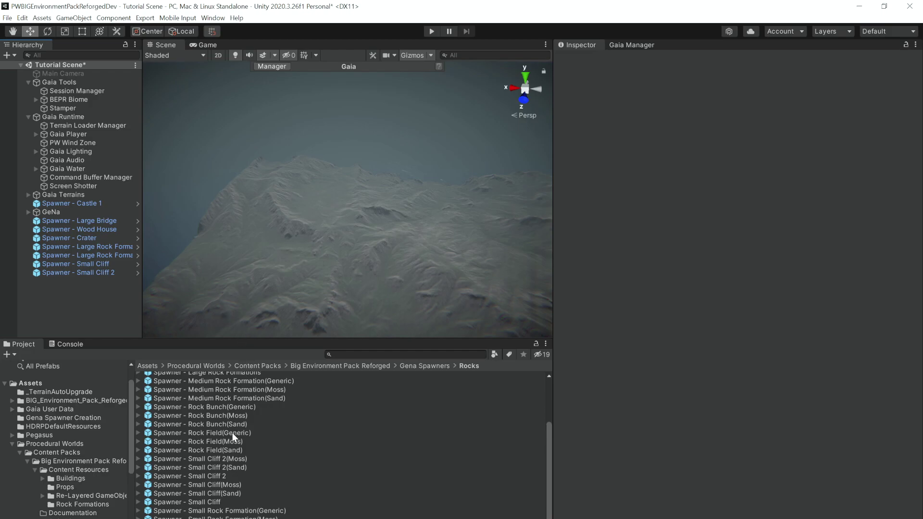
# Return the project browser to the Assets root with Procedural Worlds collapsed, and widen the Scene view.
pyautogui.scroll(4, 234, 437)
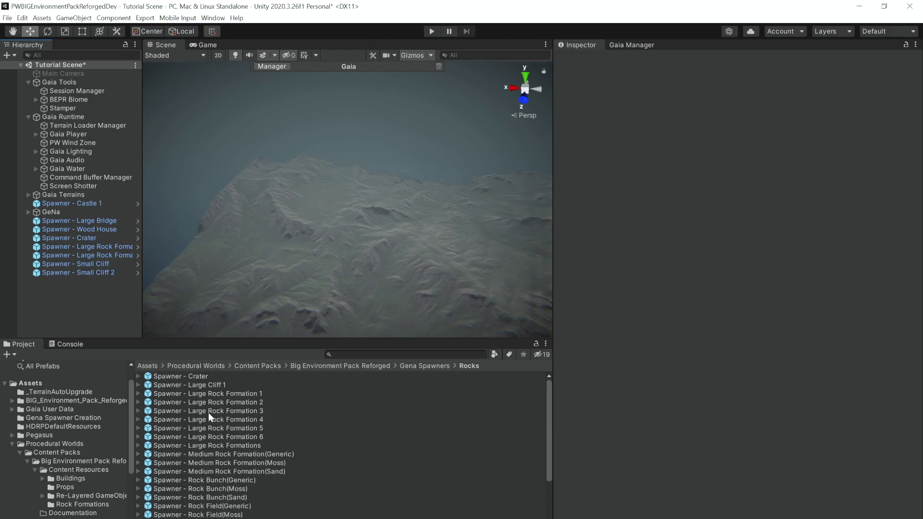
pyautogui.click(30, 384)
pyautogui.click(12, 444)
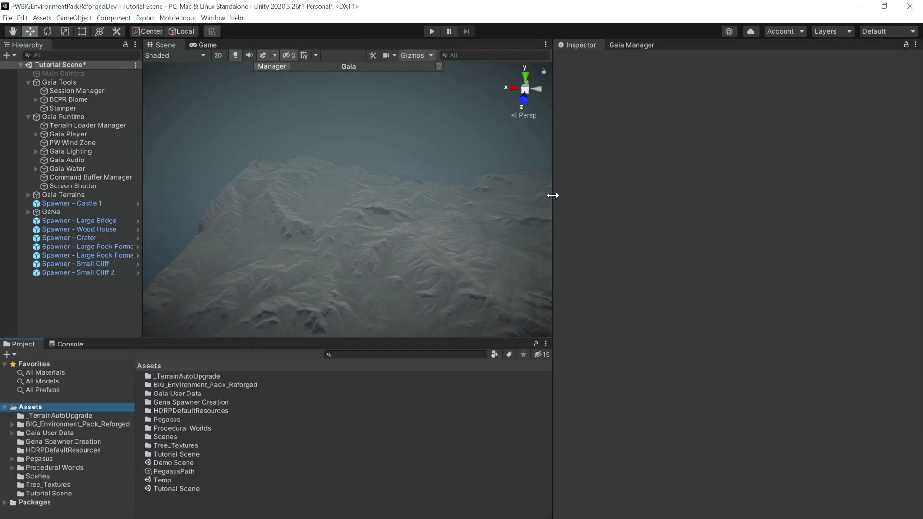
pyautogui.moveTo(553, 196); pyautogui.dragTo(705, 200)
# Select the Castle 1 spawner and visualise its placement range on the high ground of the terrain.
pyautogui.keyDown('alt'); pyautogui.moveTo(510, 200); pyautogui.dragTo(423, 232); pyautogui.keyUp('alt')
pyautogui.click(72, 204)
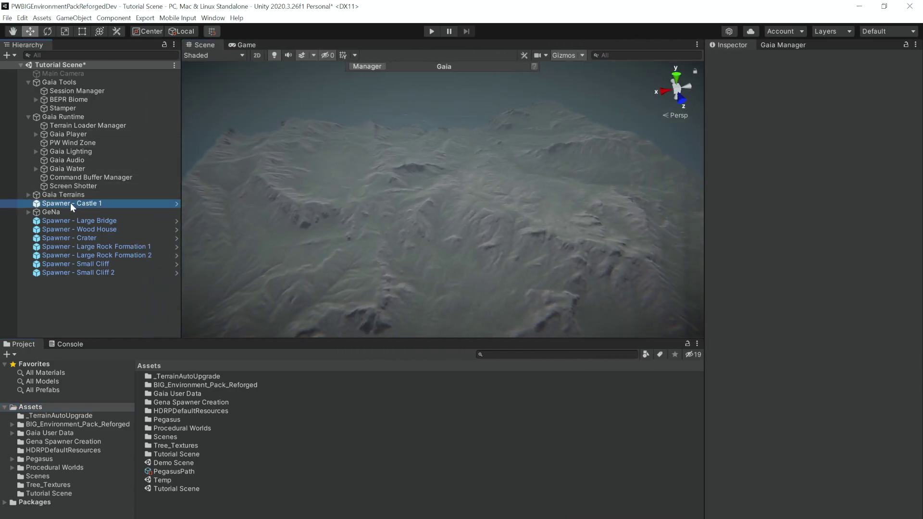
pyautogui.moveTo(404, 195)
pyautogui.keyDown('alt'); pyautogui.mouseDown()
pyautogui.moveTo(468, 192)
pyautogui.moveTo(484, 180)
pyautogui.moveTo(405, 203)
pyautogui.mouseUp(); pyautogui.keyUp('alt')
pyautogui.keyDown('shift'); pyautogui.click(377, 197); pyautogui.keyUp('shift')
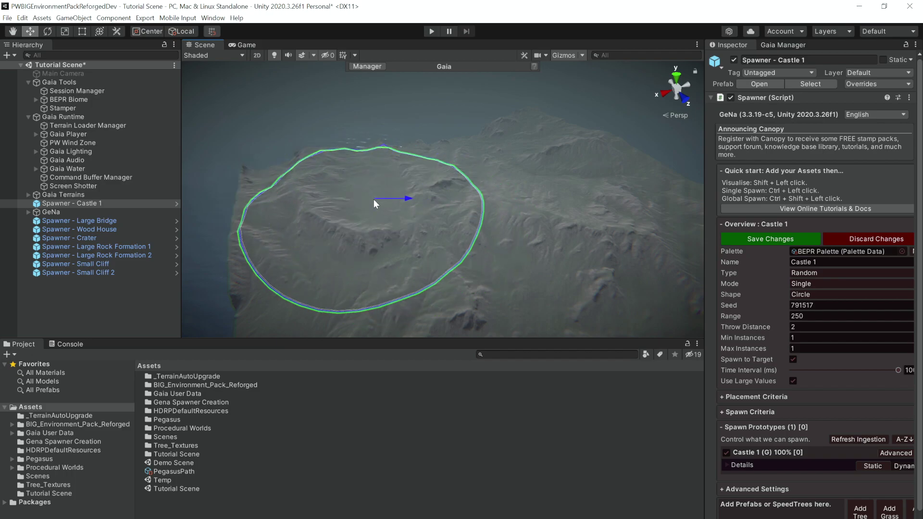
pyautogui.moveTo(373, 198)
pyautogui.keyDown('alt'); pyautogui.mouseDown()
pyautogui.moveTo(447, 200)
pyautogui.moveTo(438, 215)
pyautogui.moveTo(449, 223)
pyautogui.moveTo(376, 213)
pyautogui.mouseUp(); pyautogui.keyUp('alt')
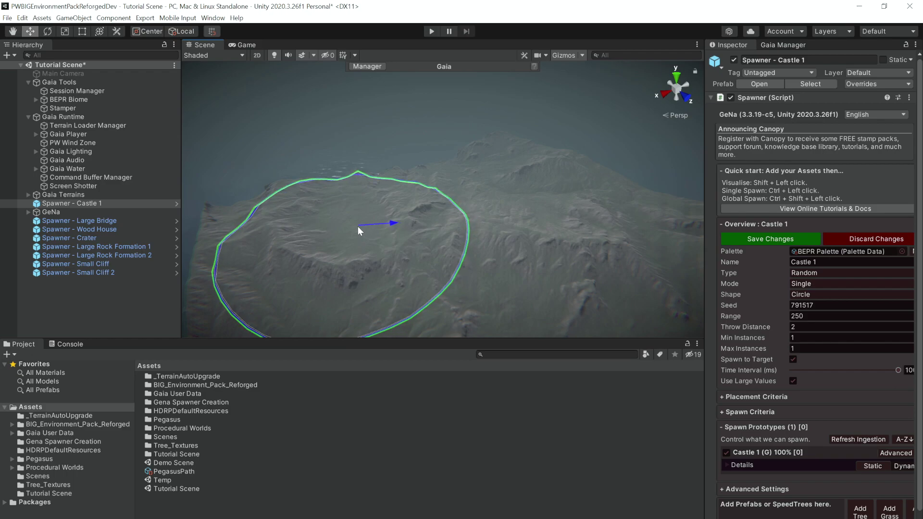
# Spawn the castle on the high ground and use the Crater spawner to place a crater on the open terrain beyond its bridge.
pyautogui.keyDown('ctrl'); pyautogui.click(358, 226); pyautogui.keyUp('ctrl')
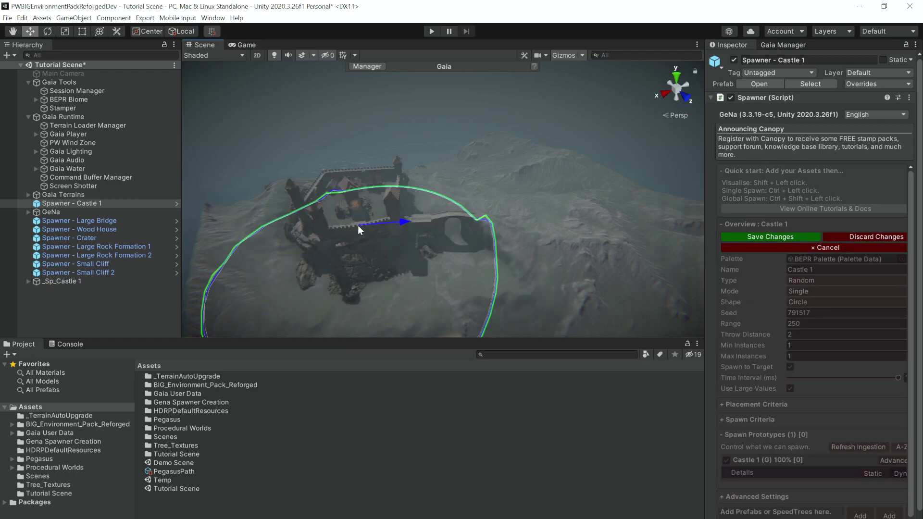
pyautogui.keyDown('alt'); pyautogui.moveTo(359, 225); pyautogui.dragTo(445, 322); pyautogui.keyUp('alt')
pyautogui.click(76, 239)
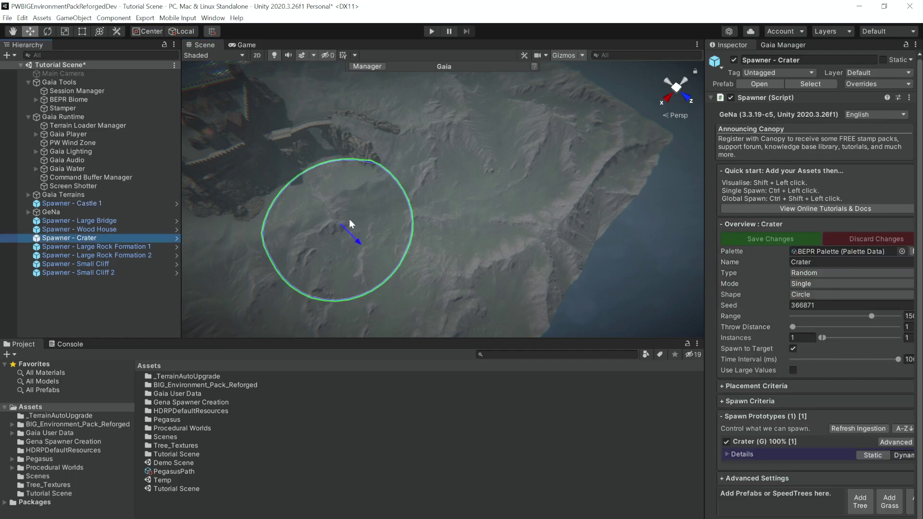
pyautogui.keyDown('alt'); pyautogui.moveTo(359, 223); pyautogui.dragTo(302, 216); pyautogui.keyUp('alt')
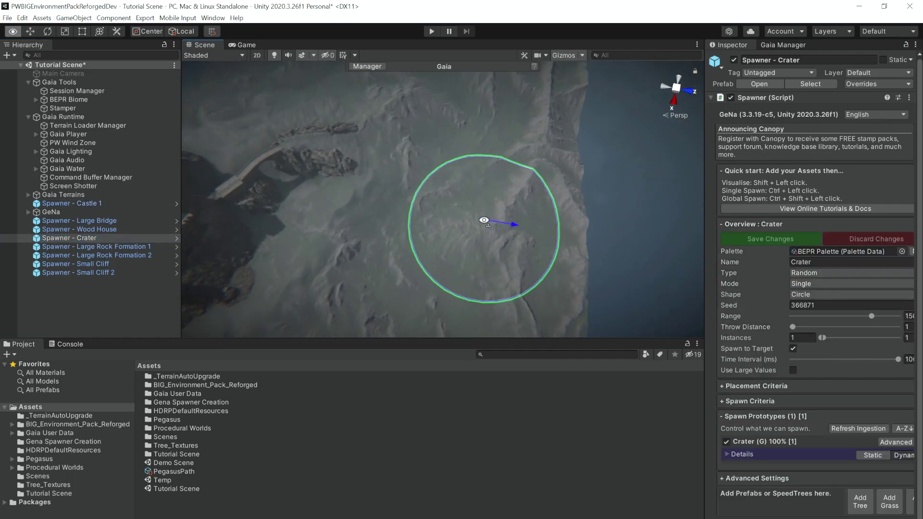
pyautogui.moveTo(505, 219); pyautogui.dragTo(373, 241, button='right')
pyautogui.keyDown('ctrl'); pyautogui.click(375, 241); pyautogui.keyUp('ctrl')
pyautogui.keyDown('alt'); pyautogui.moveTo(375, 240); pyautogui.dragTo(266, 181); pyautogui.keyUp('alt')
pyautogui.moveTo(265, 180); pyautogui.dragTo(557, 165, button='right')
pyautogui.keyDown('alt'); pyautogui.moveTo(557, 165); pyautogui.dragTo(288, 144); pyautogui.keyUp('alt')
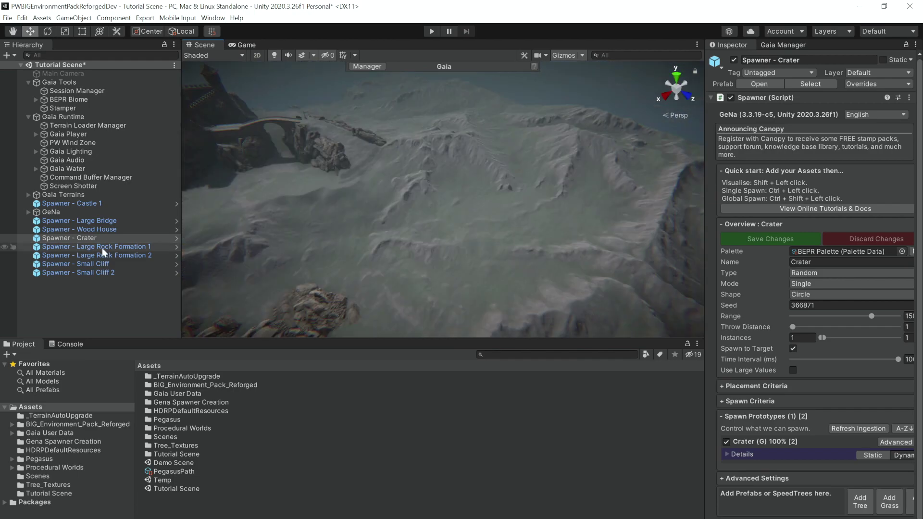
# Spawn large rock formations on the slopes around the castle with the Large Rock Formation 1 and Large Rock Formation 2 spawners.
pyautogui.click(102, 247)
pyautogui.keyDown('alt'); pyautogui.moveTo(368, 237); pyautogui.dragTo(376, 275); pyautogui.keyUp('alt')
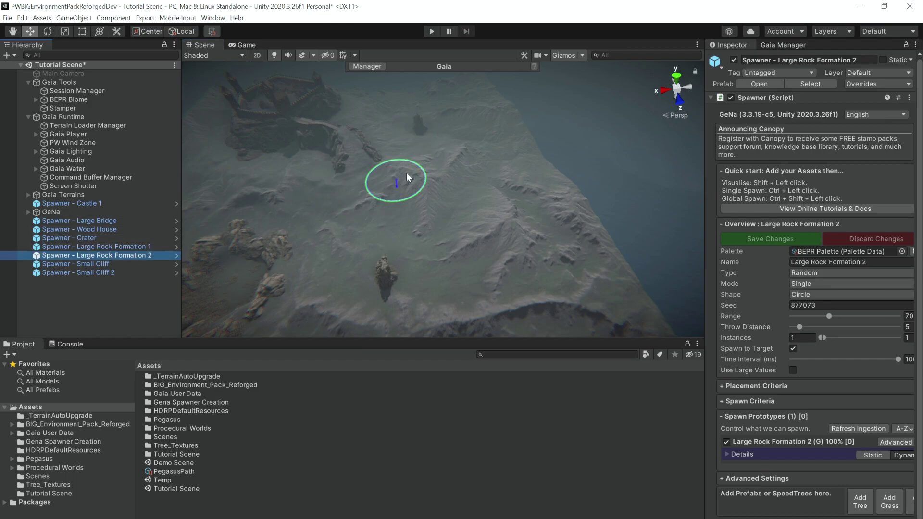
pyautogui.click(469, 195)
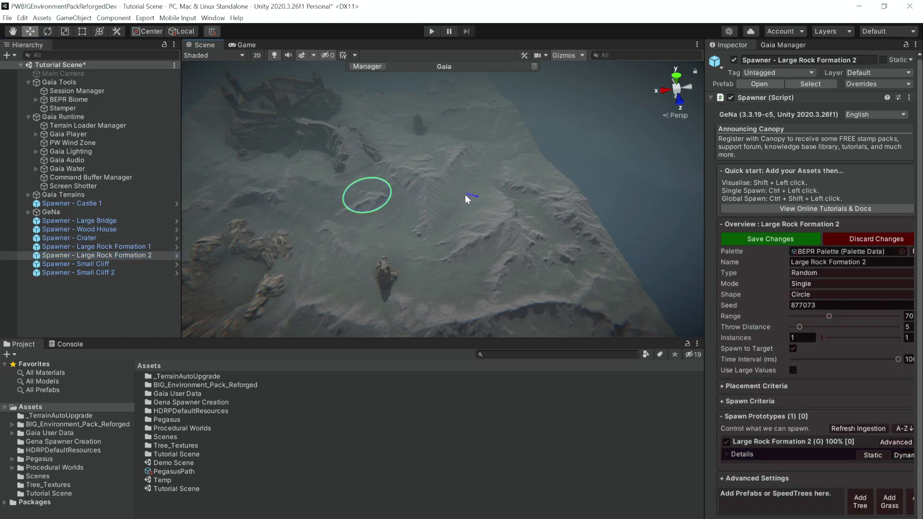
pyautogui.keyDown('alt'); pyautogui.moveTo(361, 194); pyautogui.dragTo(356, 158); pyautogui.keyUp('alt')
pyautogui.keyDown('ctrl'); pyautogui.click(518, 197); pyautogui.keyUp('ctrl')
# Check the Small Cliff spawner's valid placement area and spawn a small cliff on the slope near the existing rocks.
pyautogui.click(81, 264)
pyautogui.moveTo(319, 206)
pyautogui.keyDown('alt'); pyautogui.mouseDown()
pyautogui.moveTo(295, 208)
pyautogui.moveTo(313, 181)
pyautogui.moveTo(336, 185)
pyautogui.moveTo(332, 243)
pyautogui.moveTo(346, 196)
pyautogui.moveTo(381, 206)
pyautogui.moveTo(344, 207)
pyautogui.moveTo(397, 225)
pyautogui.mouseUp(); pyautogui.keyUp('alt')
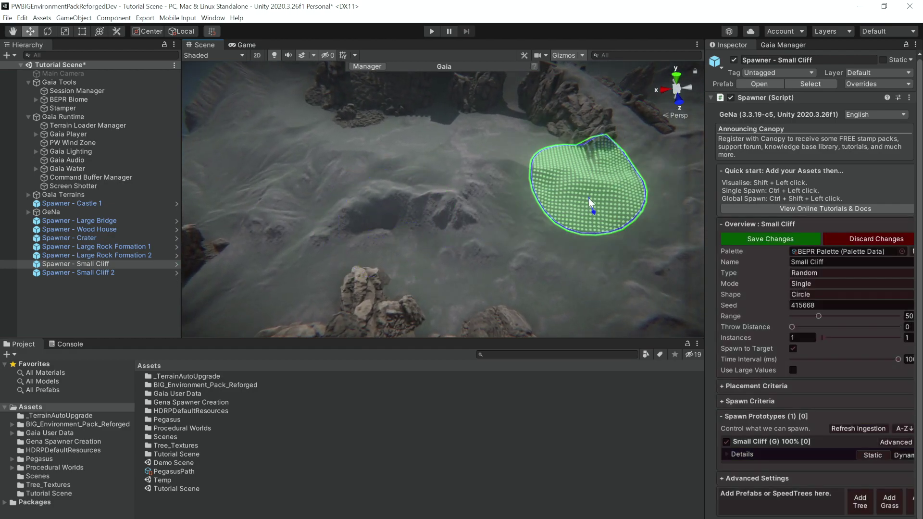
pyautogui.moveTo(590, 198)
pyautogui.keyDown('alt'); pyautogui.mouseDown()
pyautogui.moveTo(439, 221)
pyautogui.moveTo(440, 232)
pyautogui.moveTo(463, 221)
pyautogui.mouseUp(); pyautogui.keyUp('alt')
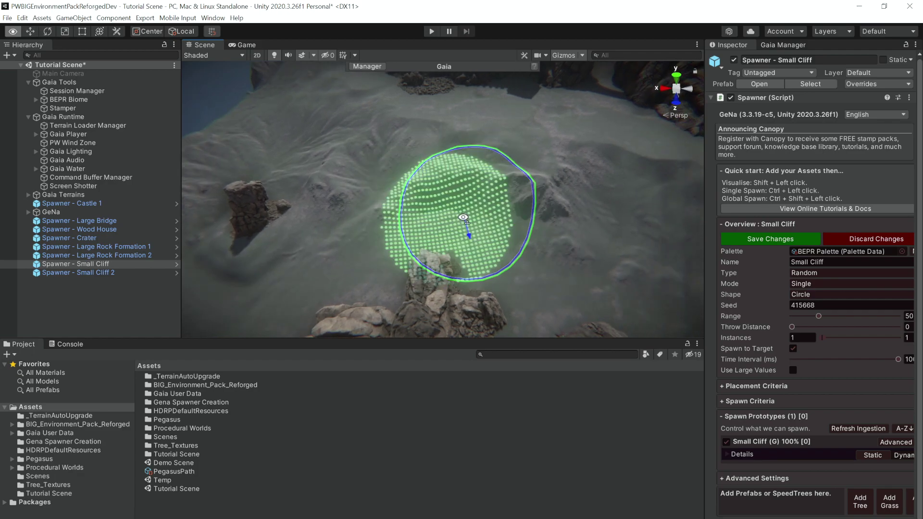
pyautogui.moveTo(464, 224)
pyautogui.keyDown('alt'); pyautogui.mouseDown()
pyautogui.moveTo(590, 216)
pyautogui.moveTo(601, 257)
pyautogui.moveTo(615, 255)
pyautogui.moveTo(544, 228)
pyautogui.mouseUp(); pyautogui.keyUp('alt')
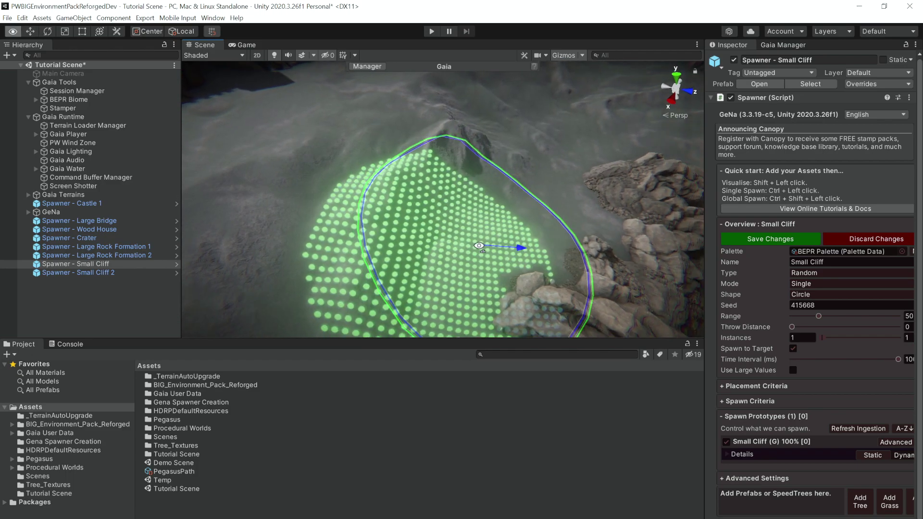
pyautogui.keyDown('ctrl'); pyautogui.click(475, 244); pyautogui.keyUp('ctrl')
pyautogui.moveTo(471, 264)
pyautogui.mouseDown(button='right')
pyautogui.moveTo(325, 232)
pyautogui.moveTo(340, 184)
pyautogui.moveTo(325, 183)
pyautogui.moveTo(521, 177)
pyautogui.moveTo(427, 181)
pyautogui.mouseUp(button='right')
# Spawn Small Cliff 2 rocks on the hillside next to the existing cliffs, checking the valid placement area.
pyautogui.click(99, 274)
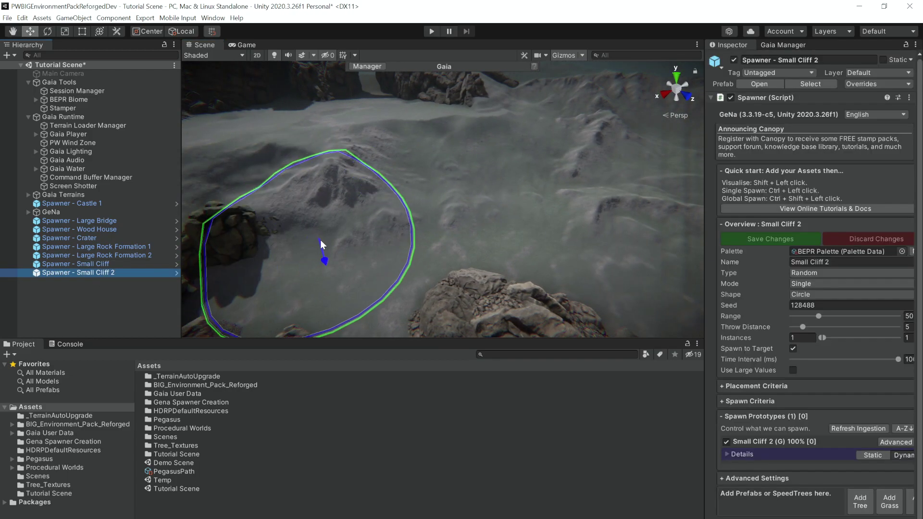
pyautogui.keyDown('ctrl'); pyautogui.click(338, 242); pyautogui.keyUp('ctrl')
pyautogui.moveTo(339, 242)
pyautogui.keyDown('alt'); pyautogui.mouseDown()
pyautogui.moveTo(310, 241)
pyautogui.moveTo(333, 243)
pyautogui.mouseUp(); pyautogui.keyUp('alt')
pyautogui.keyDown('shift'); pyautogui.click(333, 244); pyautogui.keyUp('shift')
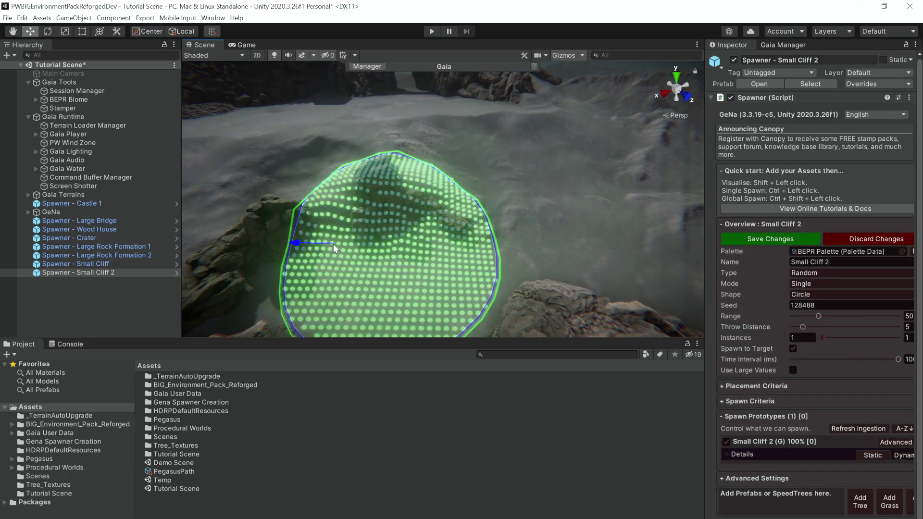
pyautogui.keyDown('ctrl'); pyautogui.click(400, 273); pyautogui.keyUp('ctrl')
pyautogui.moveTo(336, 255)
pyautogui.keyDown('alt'); pyautogui.mouseDown()
pyautogui.moveTo(283, 240)
pyautogui.moveTo(340, 223)
pyautogui.moveTo(422, 244)
pyautogui.moveTo(364, 247)
pyautogui.moveTo(367, 206)
pyautogui.moveTo(351, 236)
pyautogui.moveTo(439, 212)
pyautogui.moveTo(399, 239)
pyautogui.moveTo(454, 227)
pyautogui.moveTo(554, 181)
pyautogui.mouseUp(); pyautogui.keyUp('alt')
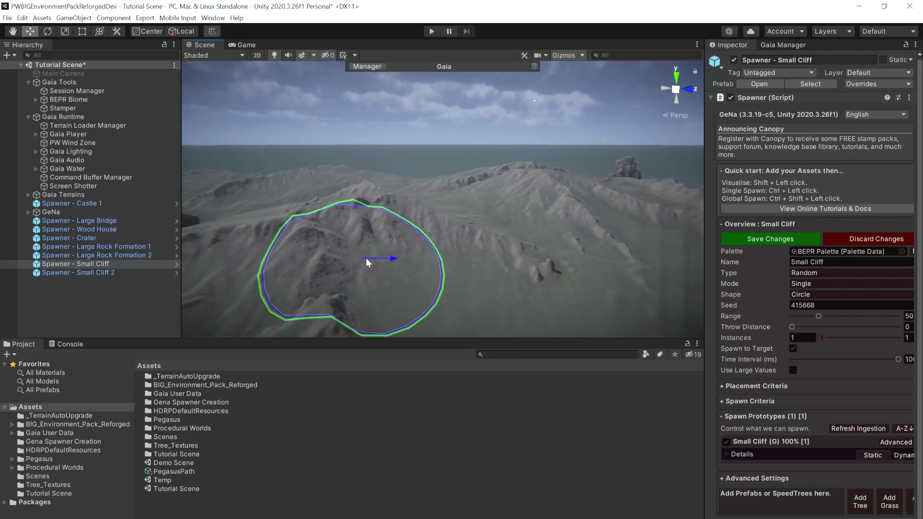
# Spawn additional Small Cliff and Small Cliff 2 rocks on bare hillsides elsewhere on the terrain.
pyautogui.keyDown('shift'); pyautogui.click(392, 265); pyautogui.keyUp('shift')
pyautogui.keyDown('ctrl'); pyautogui.click(391, 267); pyautogui.keyUp('ctrl')
pyautogui.moveTo(391, 267)
pyautogui.keyDown('alt'); pyautogui.mouseDown()
pyautogui.moveTo(362, 256)
pyautogui.moveTo(433, 237)
pyautogui.moveTo(472, 252)
pyautogui.moveTo(42, 365)
pyautogui.mouseUp(); pyautogui.keyUp('alt')
pyautogui.keyDown('shift'); pyautogui.click(471, 259); pyautogui.keyUp('shift')
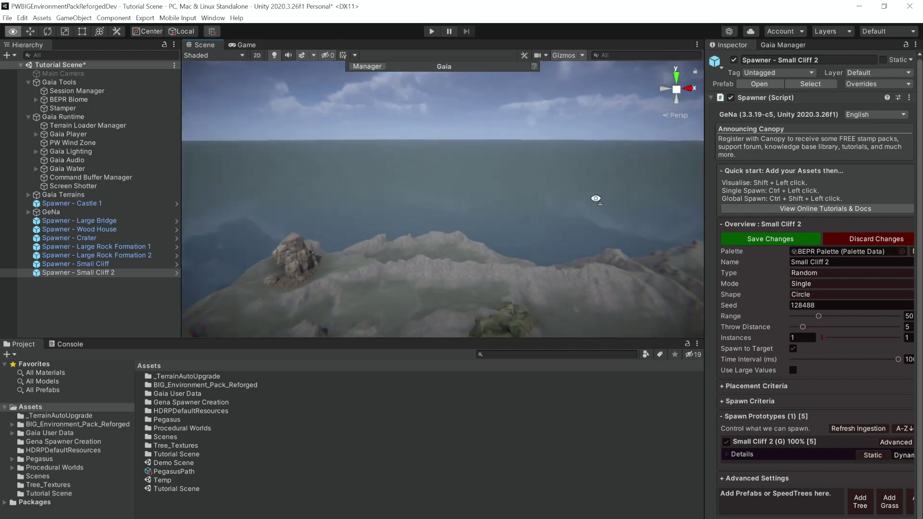
pyautogui.keyDown('alt'); pyautogui.moveTo(421, 296); pyautogui.dragTo(644, 243); pyautogui.keyUp('alt')
pyautogui.moveTo(610, 267); pyautogui.dragTo(860, 239, button='right')
pyautogui.keyDown('alt'); pyautogui.moveTo(860, 240); pyautogui.dragTo(13, 238); pyautogui.keyUp('alt')
pyautogui.keyDown('alt'); pyautogui.moveTo(443, 261); pyautogui.dragTo(406, 259); pyautogui.keyUp('alt')
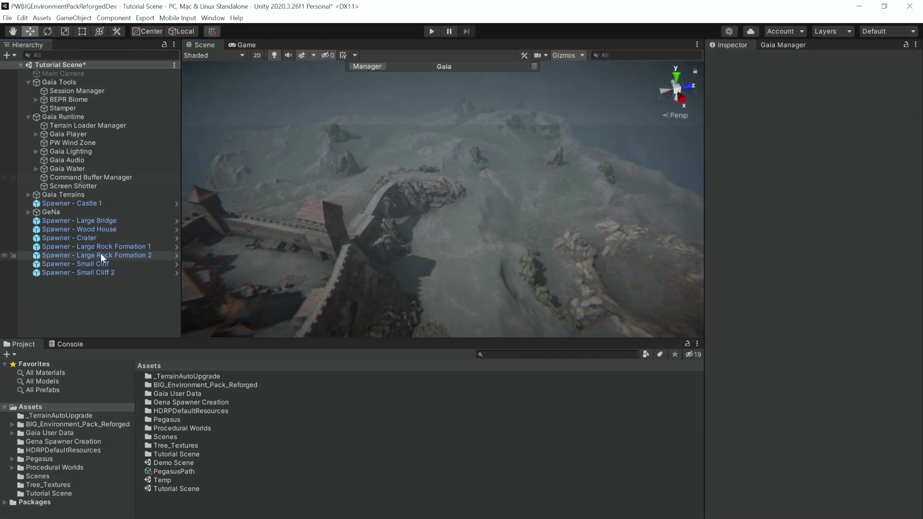
# Spawn a large bridge across the gap between the ridges, undoing the first placement and spawning it again slightly shifted.
pyautogui.click(79, 221)
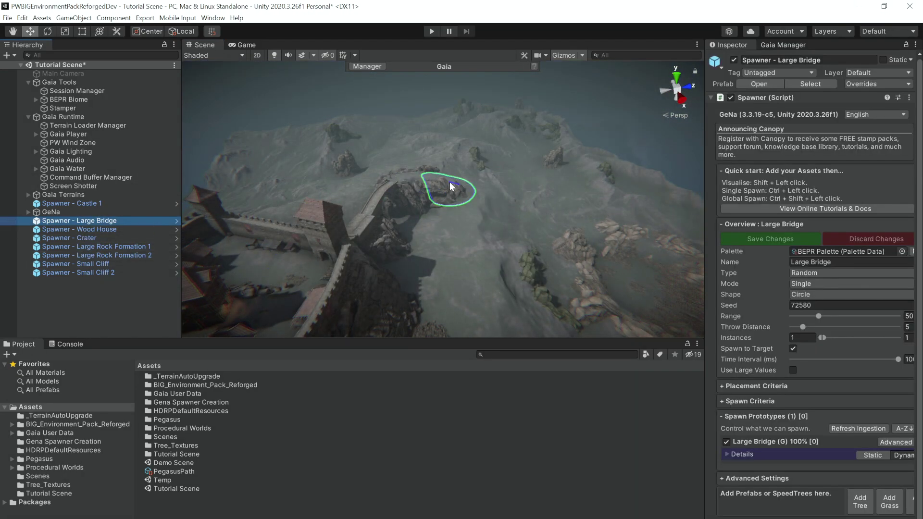
pyautogui.keyDown('alt'); pyautogui.moveTo(423, 187); pyautogui.dragTo(529, 160); pyautogui.keyUp('alt')
pyautogui.keyDown('shift'); pyautogui.click(351, 197); pyautogui.keyUp('shift')
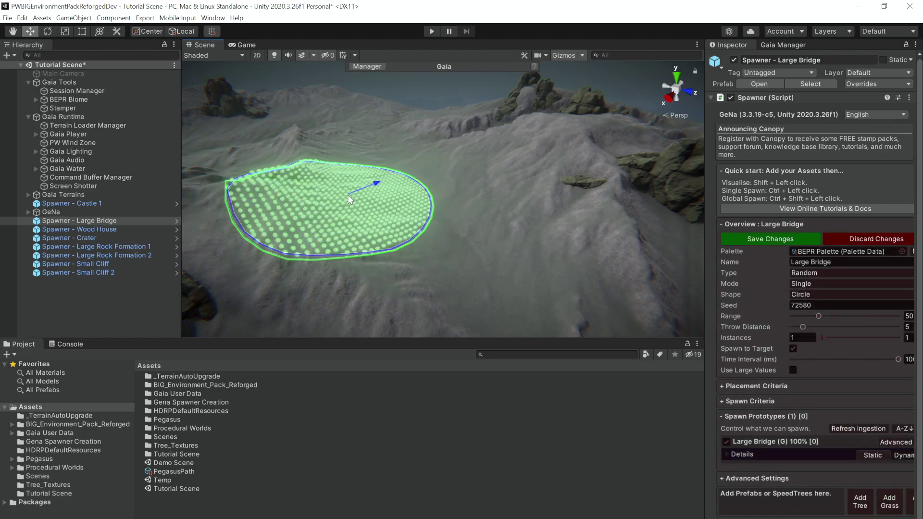
pyautogui.keyDown('ctrl'); pyautogui.click(342, 200); pyautogui.keyUp('ctrl')
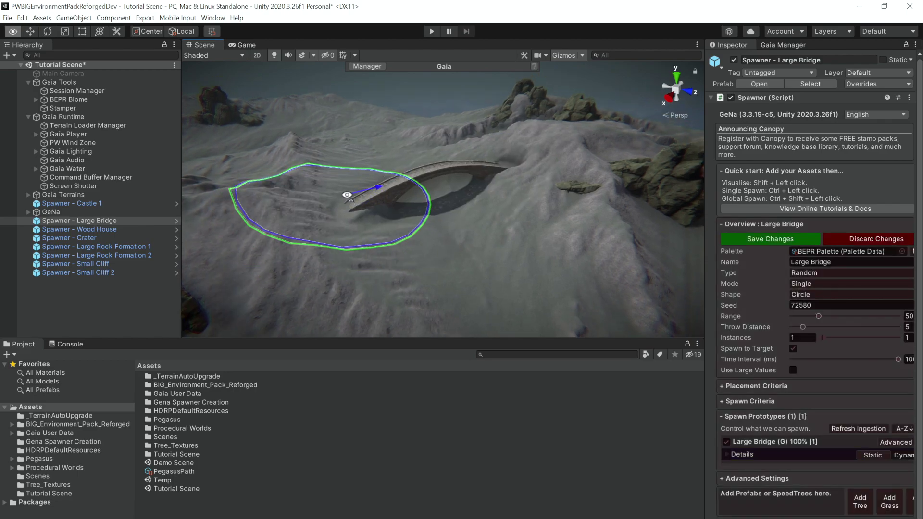
pyautogui.hotkey('ctrl', 'z')
pyautogui.keyDown('shift'); pyautogui.click(326, 209); pyautogui.keyUp('shift')
pyautogui.keyDown('ctrl'); pyautogui.click(325, 210); pyautogui.keyUp('ctrl')
# Spawn a wood house on the open slope near the large bridge with the Wood House spawner.
pyautogui.keyDown('alt'); pyautogui.moveTo(324, 209); pyautogui.dragTo(580, 262); pyautogui.keyUp('alt')
pyautogui.moveTo(271, 274)
pyautogui.keyDown('alt'); pyautogui.mouseDown()
pyautogui.moveTo(247, 231)
pyautogui.moveTo(269, 257)
pyautogui.mouseUp(); pyautogui.keyUp('alt')
pyautogui.keyDown('alt'); pyautogui.moveTo(509, 235); pyautogui.dragTo(717, 203); pyautogui.keyUp('alt')
pyautogui.press('w')
pyautogui.moveTo(744, 206); pyautogui.dragTo(122, 241, button='right')
pyautogui.press('s')
pyautogui.moveTo(346, 225); pyautogui.dragTo(598, 202, button='right')
pyautogui.press('a')
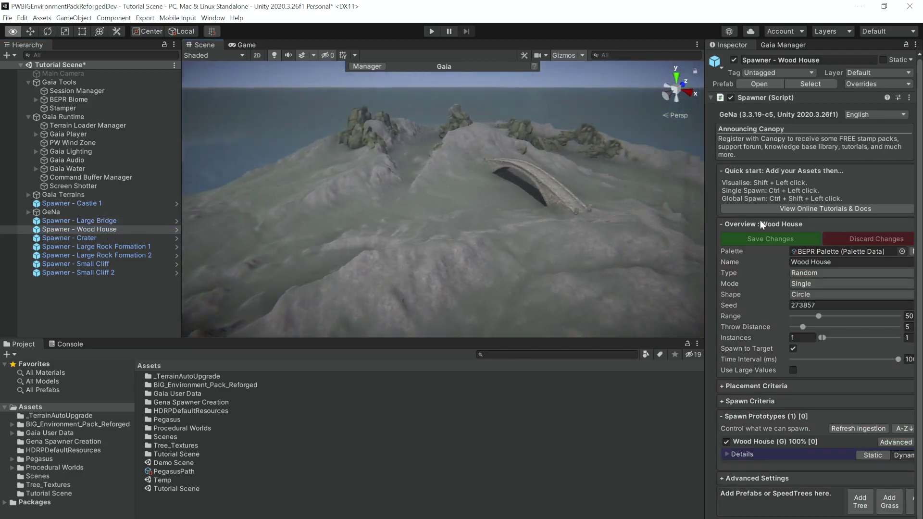
pyautogui.keyDown('ctrl'); pyautogui.moveTo(386, 231); pyautogui.dragTo(398, 235); pyautogui.keyUp('ctrl')
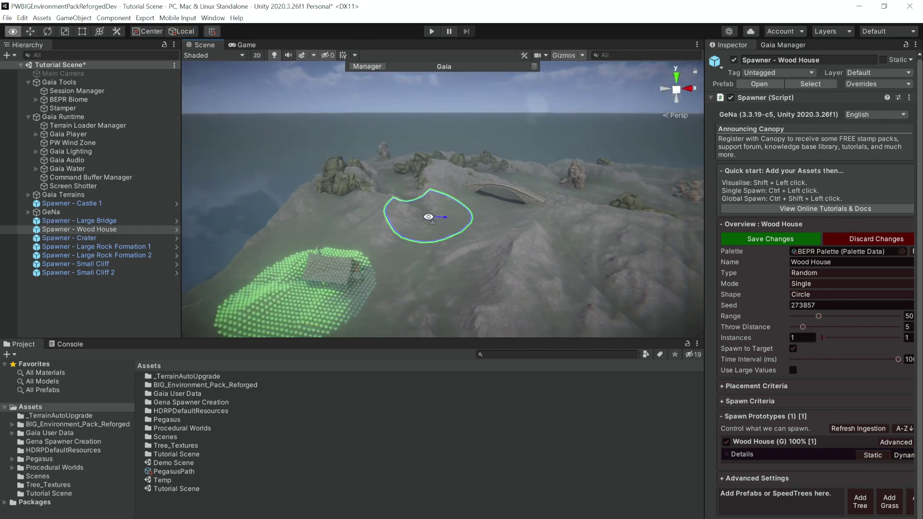
# Examine the wood house interior, the castle's exterior and the buildings inside its courtyard.
pyautogui.moveTo(398, 297); pyautogui.dragTo(444, 312, button='right')
pyautogui.click(18, 327)
pyautogui.moveTo(269, 226)
pyautogui.mouseDown(button='right')
pyautogui.moveTo(577, 87)
pyautogui.moveTo(264, 221)
pyautogui.mouseUp(button='right')
pyautogui.press('w')
pyautogui.moveTo(184, 182); pyautogui.dragTo(100, 90, button='right')
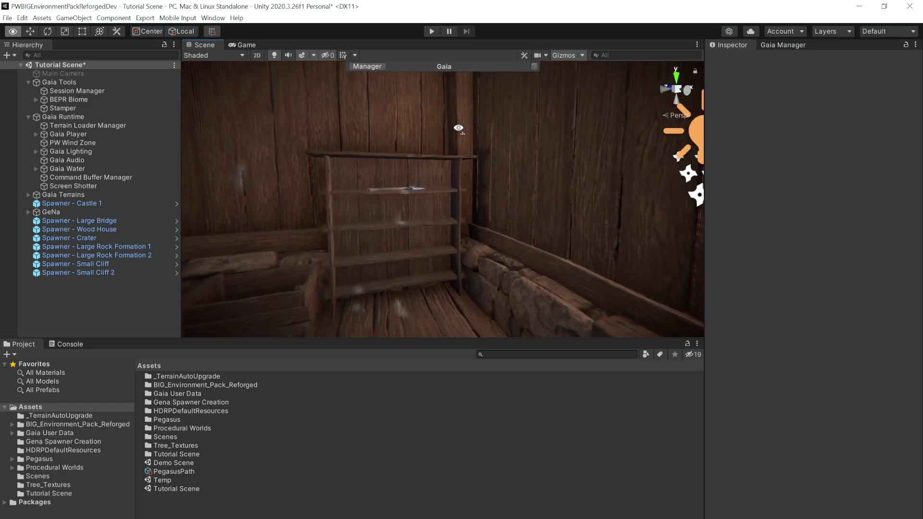
pyautogui.press('s')
pyautogui.moveTo(212, 145); pyautogui.dragTo(501, 99, button='right')
pyautogui.moveTo(489, 60); pyautogui.dragTo(487, 69, button='right')
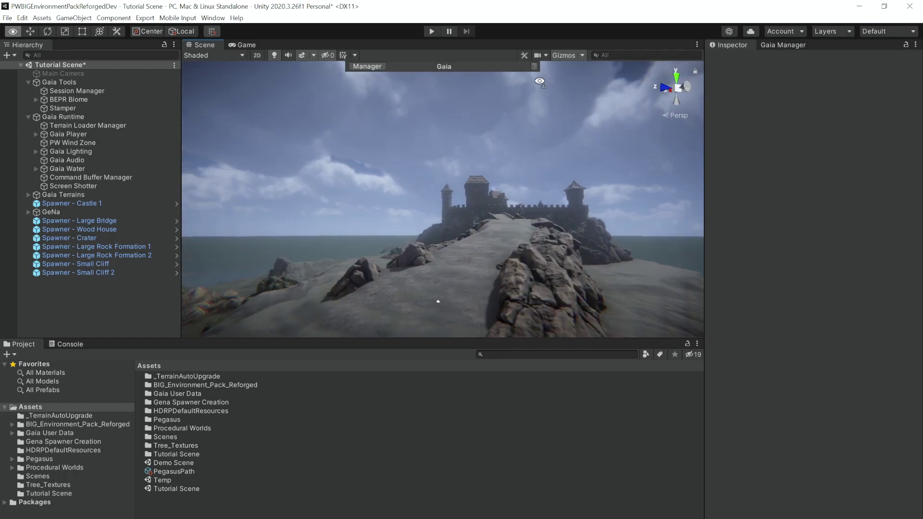
pyautogui.press('w')
pyautogui.moveTo(575, 87); pyautogui.dragTo(701, 169, button='right')
pyautogui.press('s')
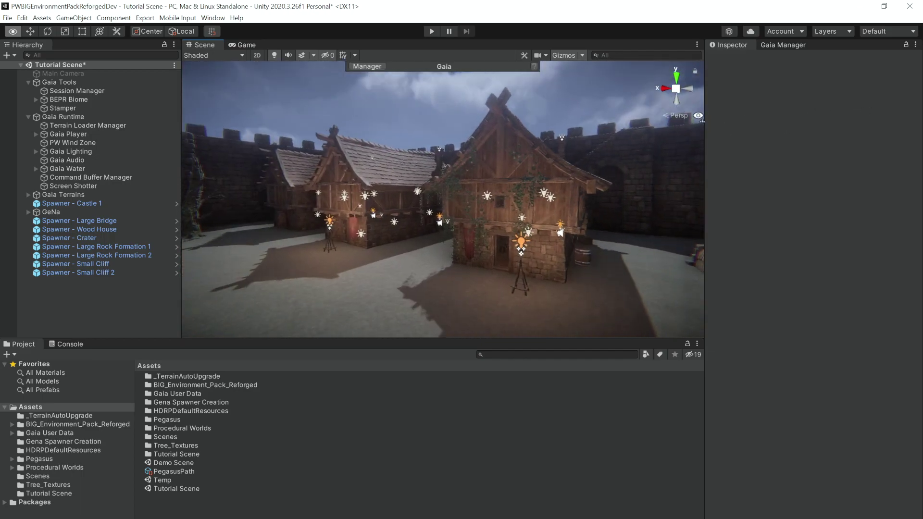
pyautogui.moveTo(728, 135); pyautogui.dragTo(298, 96, button='right')
# Spawn the BEPR Biome with all its biome spawners across the terrain.
pyautogui.moveTo(860, 69); pyautogui.dragTo(534, 210, button='right')
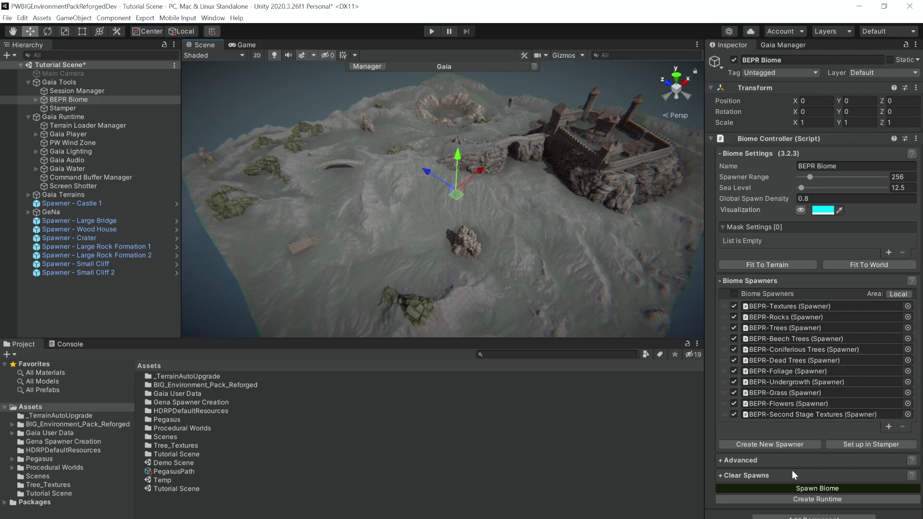
pyautogui.click(798, 487)
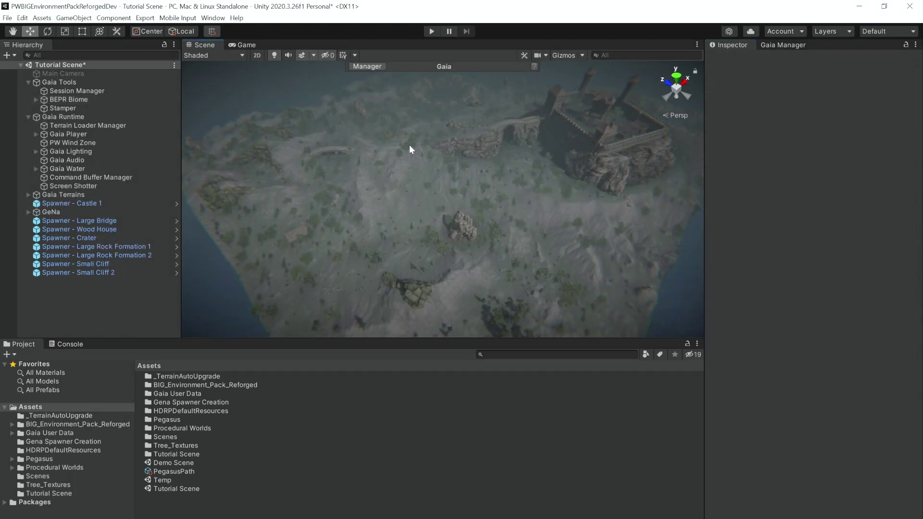
pyautogui.moveTo(410, 148); pyautogui.dragTo(415, 179, button='right')
pyautogui.keyDown('alt'); pyautogui.moveTo(416, 179); pyautogui.dragTo(401, 113); pyautogui.keyUp('alt')
# Examine the spawned trees and vegetation at ground level and around the castle.
pyautogui.moveTo(401, 114); pyautogui.dragTo(207, 79, button='right')
pyautogui.press('w')
pyautogui.press('w')
pyautogui.press('w')
pyautogui.keyDown('alt'); pyautogui.moveTo(380, 218); pyautogui.dragTo(515, 83); pyautogui.keyUp('alt')
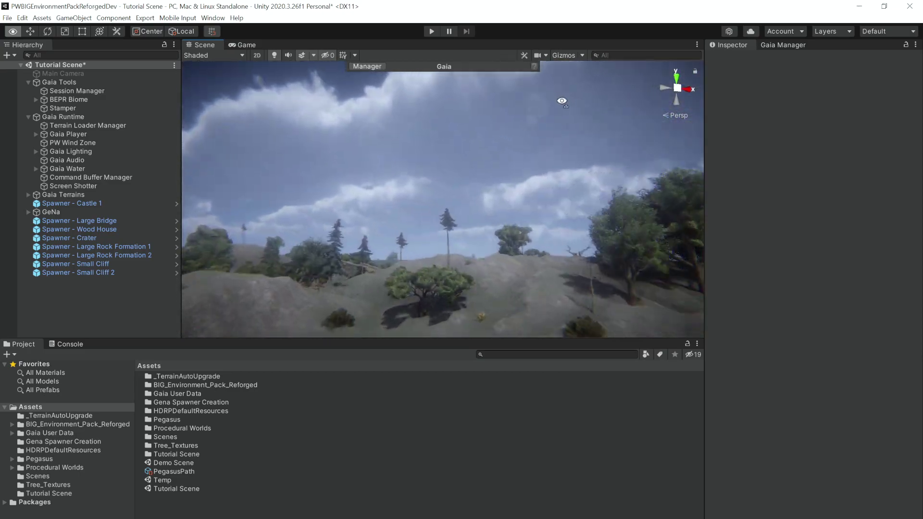
pyautogui.keyDown('alt'); pyautogui.moveTo(563, 104); pyautogui.dragTo(572, 129); pyautogui.keyUp('alt')
pyautogui.keyDown('alt'); pyautogui.moveTo(522, 160); pyautogui.dragTo(424, 147); pyautogui.keyUp('alt')
pyautogui.press('w')
pyautogui.moveTo(424, 147); pyautogui.dragTo(601, 198, button='right')
pyautogui.moveTo(665, 189); pyautogui.dragTo(705, 160, button='right')
# Refresh the terrain prototypes of the Grass 1 and Grass 2 rules in the BEPR-Grass spawner and check the courtyard grass.
pyautogui.click(34, 95)
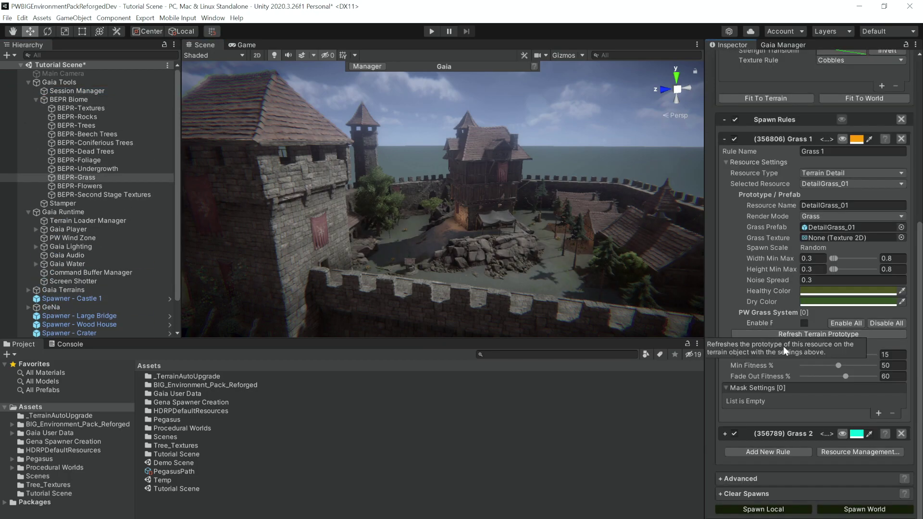
pyautogui.click(724, 434)
pyautogui.scroll(-4, 731, 429)
pyautogui.scroll(-6, 749, 385)
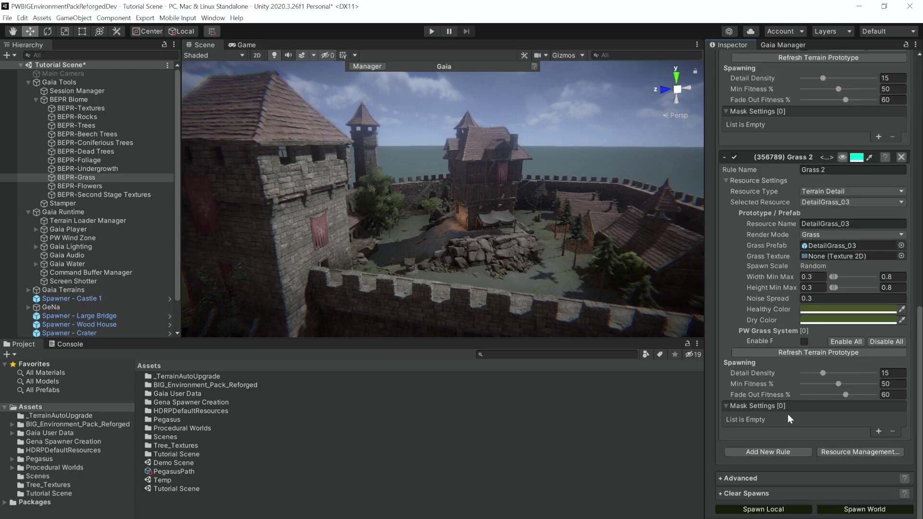
pyautogui.click(809, 350)
pyautogui.moveTo(440, 192); pyautogui.dragTo(717, 120, button='right')
pyautogui.press('w')
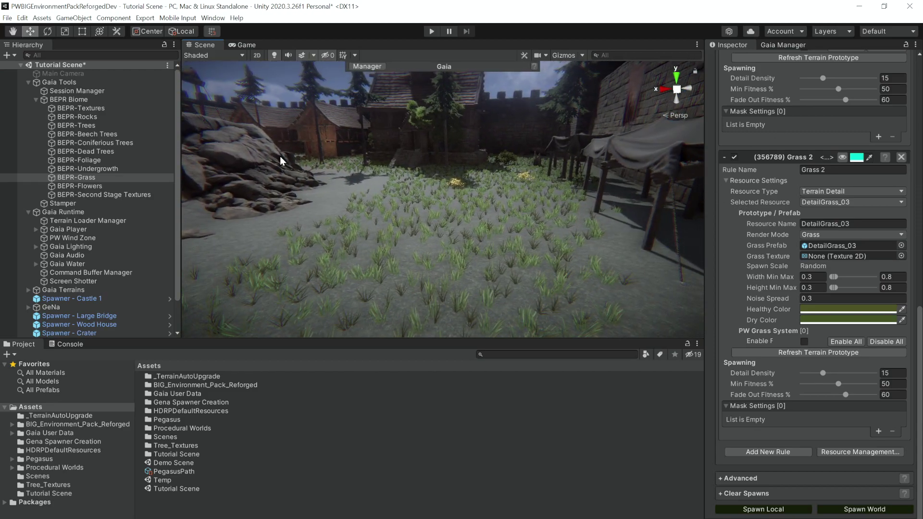
# Set the Detail Resolution of the terrain tile under Gaia Terrains to 1024.
pyautogui.click(36, 99)
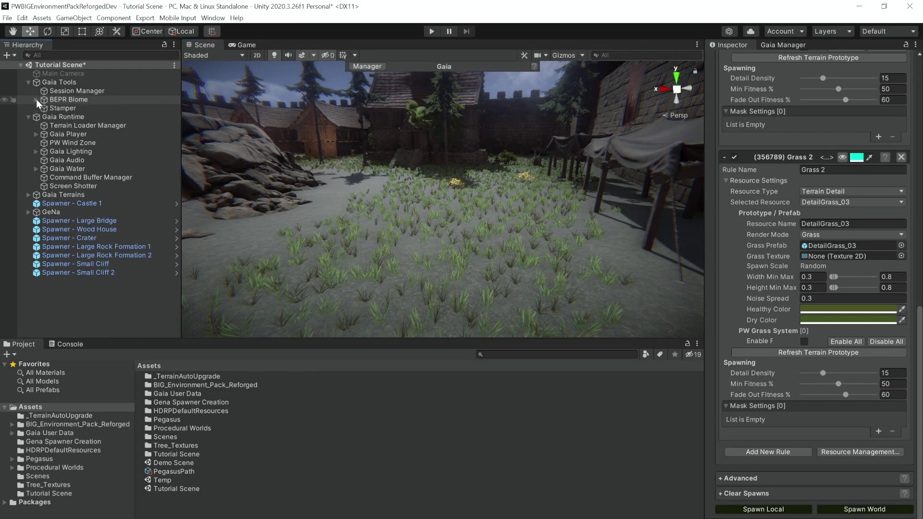
pyautogui.click(64, 194)
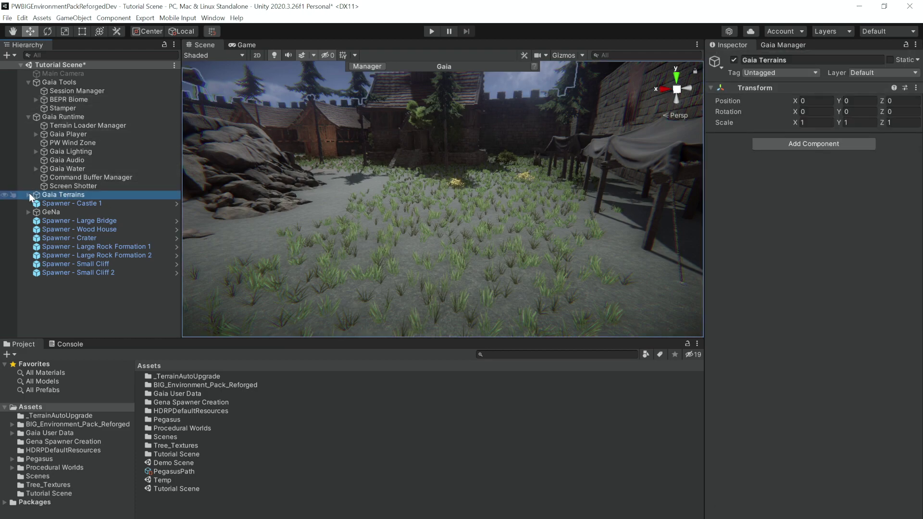
pyautogui.click(56, 204)
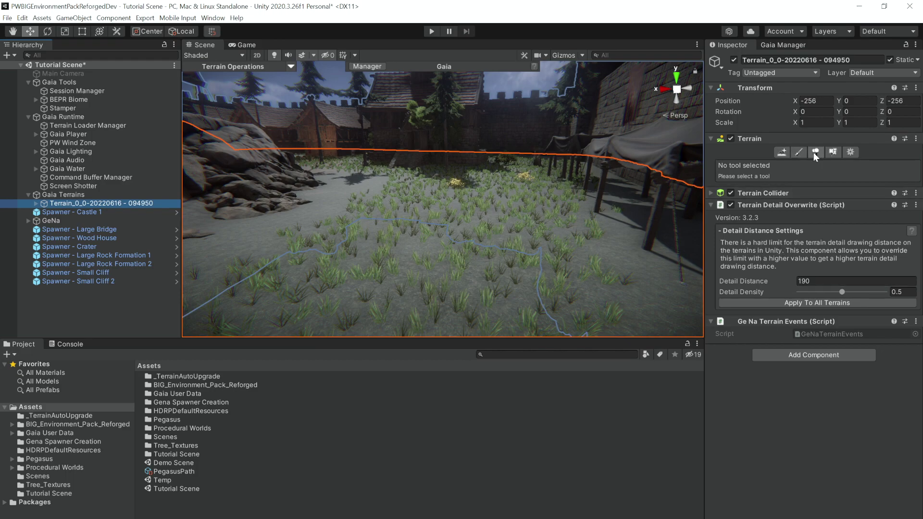
pyautogui.click(847, 152)
pyautogui.scroll(-10, 748, 209)
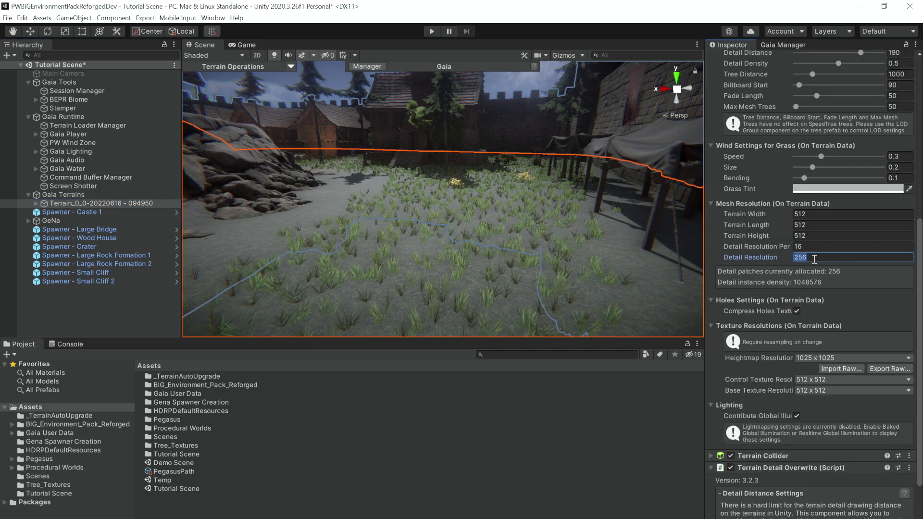
pyautogui.press('Return')
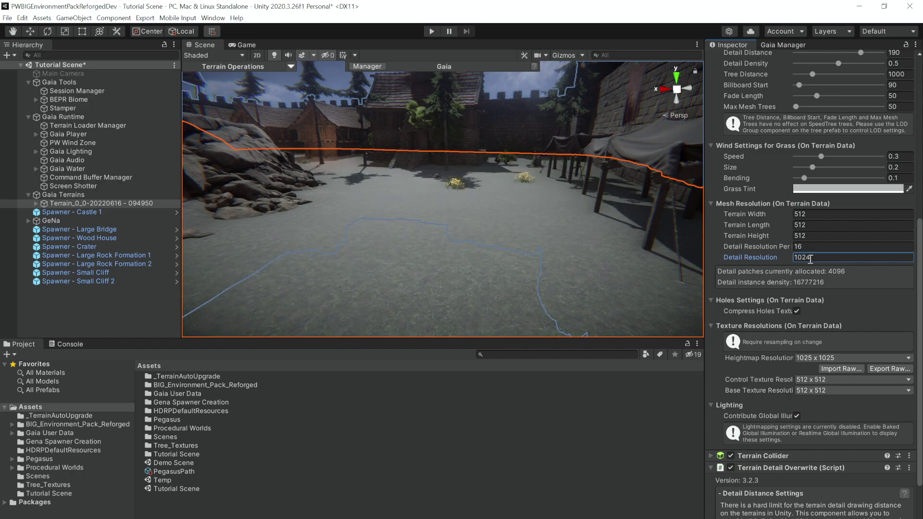
# Respawn the grass across the terrain with the BEPR-Grass spawner and survey the vegetation around the bridge and crater.
pyautogui.click(42, 102)
pyautogui.click(36, 100)
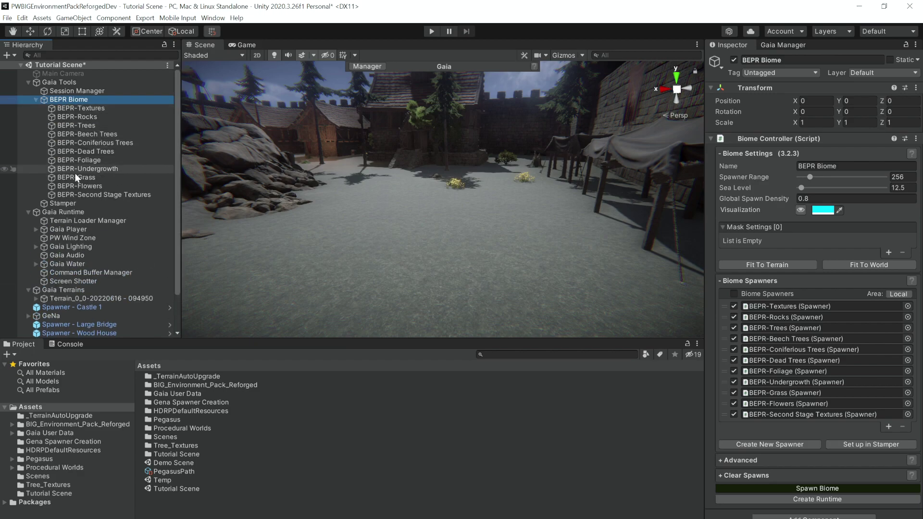
pyautogui.click(76, 178)
pyautogui.scroll(-10, 763, 442)
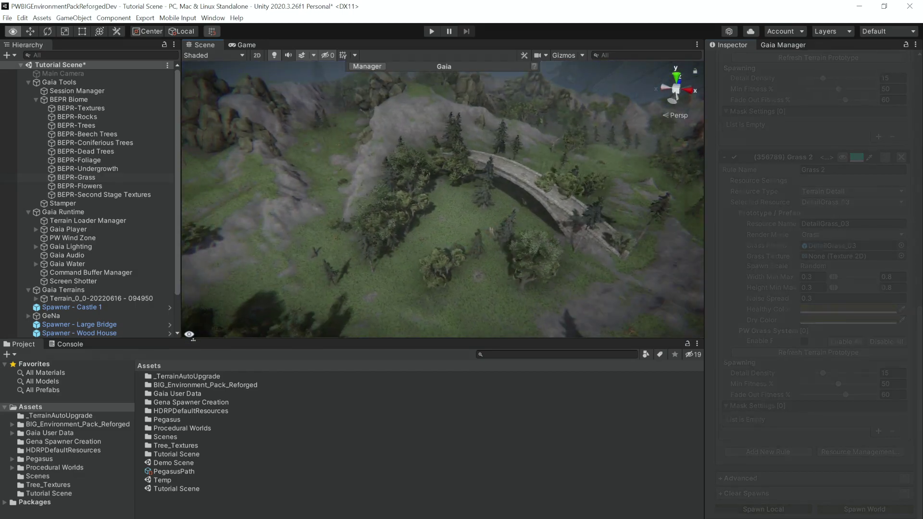
pyautogui.keyDown('alt'); pyautogui.moveTo(189, 334); pyautogui.dragTo(380, 258); pyautogui.keyUp('alt')
pyautogui.press('w')
pyautogui.moveTo(381, 259); pyautogui.dragTo(736, 235, button='right')
pyautogui.keyDown('alt'); pyautogui.moveTo(739, 238); pyautogui.dragTo(791, 239); pyautogui.keyUp('alt')
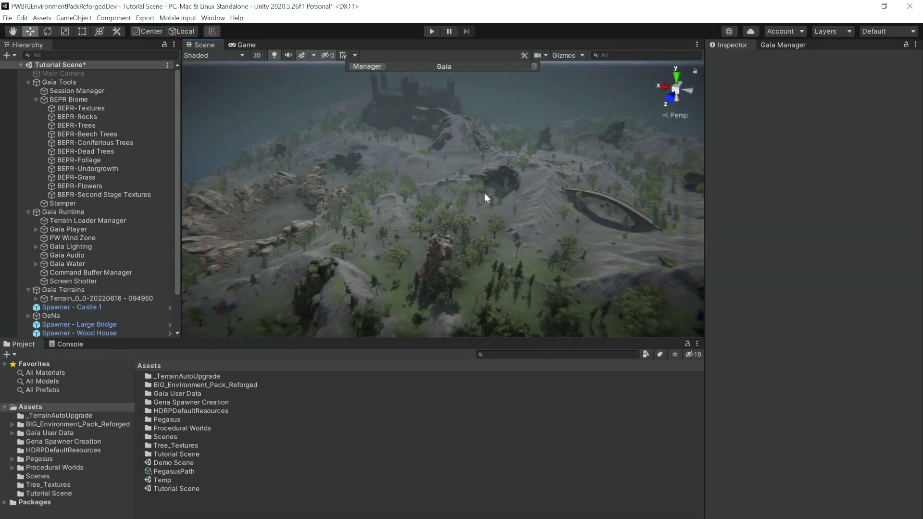